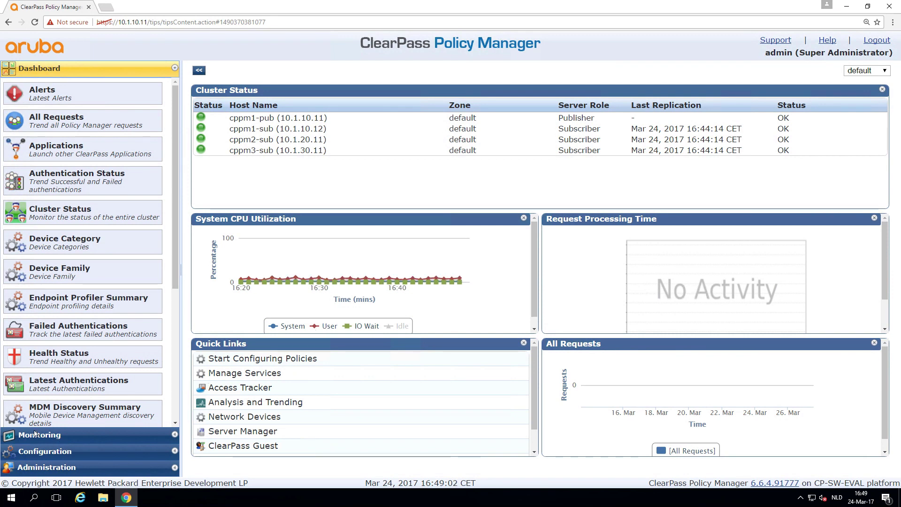
# Go to Configuration > Services and start adding a new service.
pyautogui.click(45, 451)
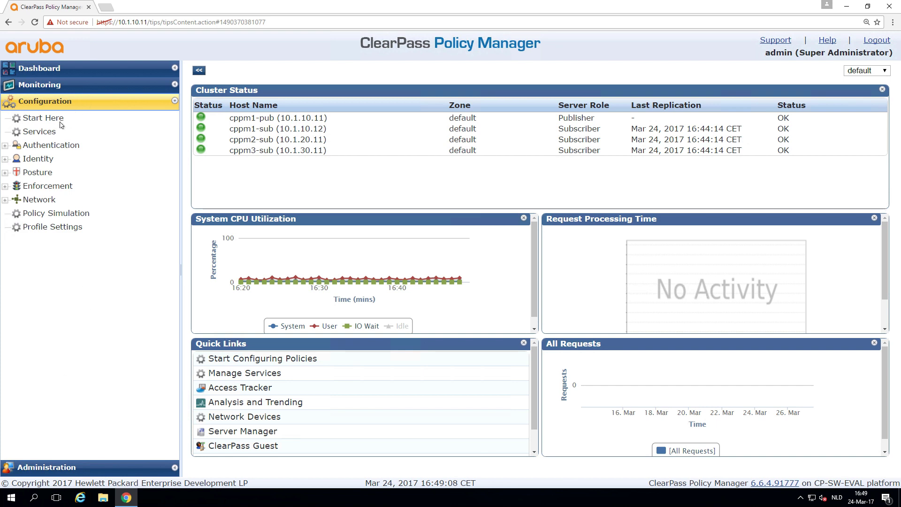
pyautogui.click(49, 132)
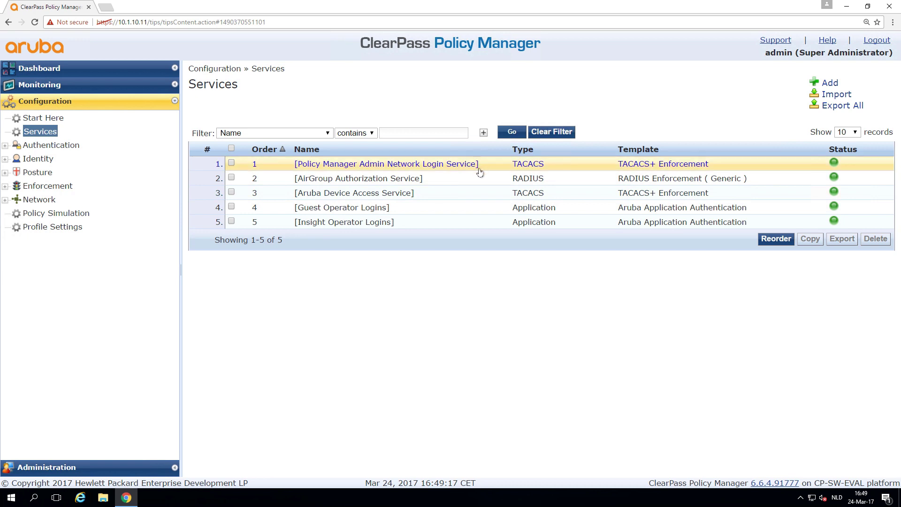
pyautogui.click(830, 83)
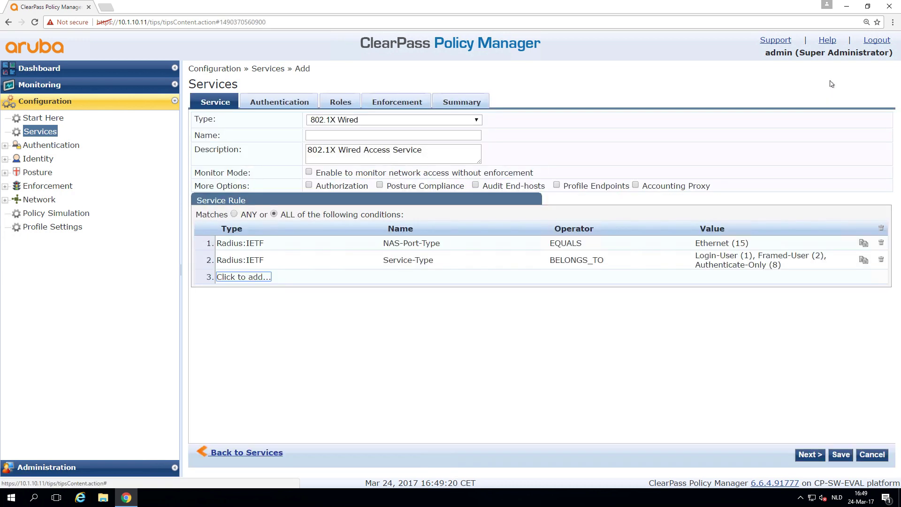
# Set the service type to Aruba 802.1X Wireless and name it ws_ArubaInstant_802.1X.
pyautogui.click(441, 121)
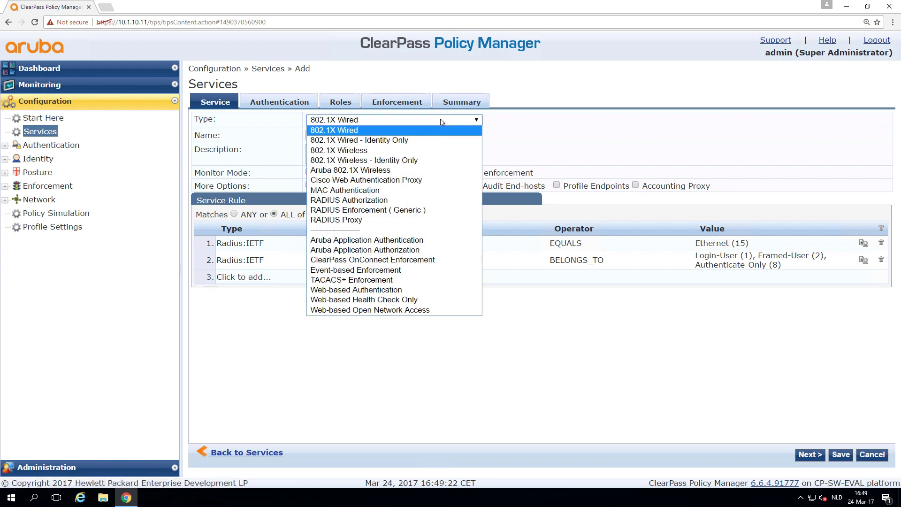
pyautogui.click(421, 171)
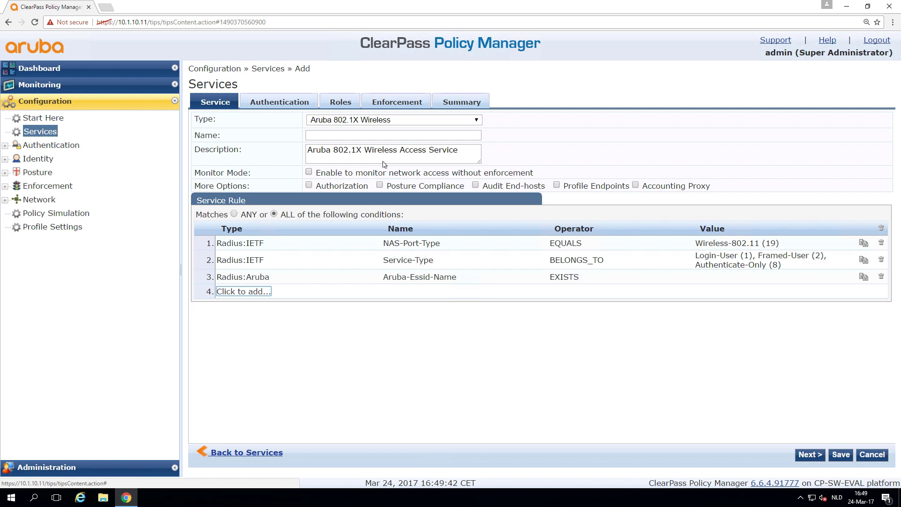
pyautogui.click(354, 135)
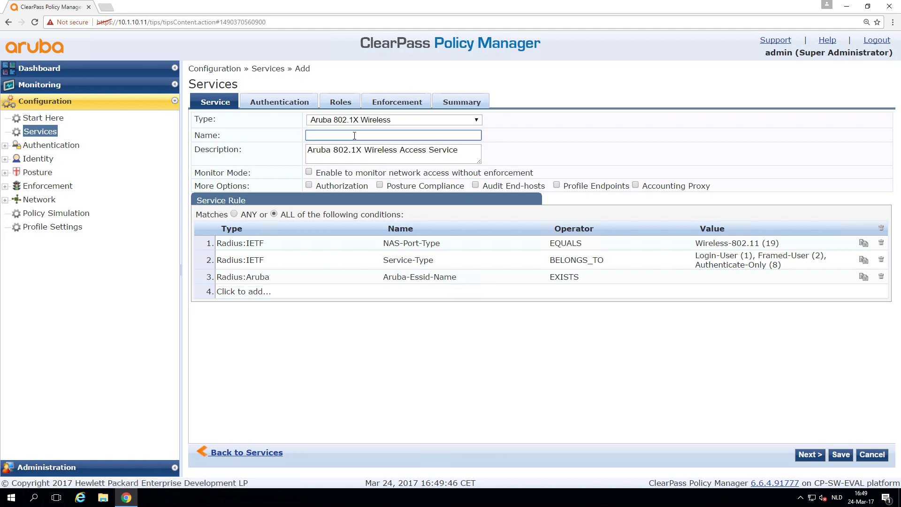
pyautogui.write('ws_')
pyautogui.write('ArubaInstant_802.1X')
# Remove EAP FAST and EAP TTLS, leaving EAP PEAP and EAP TLS as authentication methods.
pyautogui.click(802, 456)
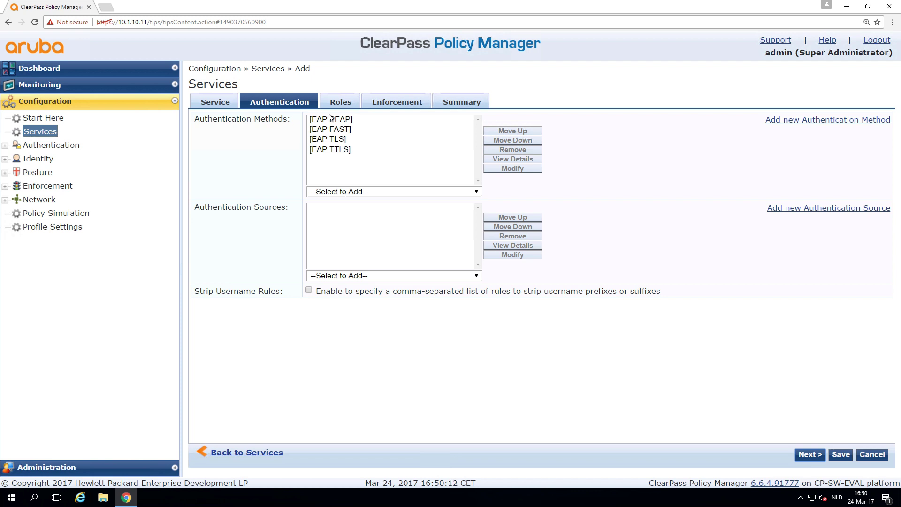
pyautogui.click(352, 130)
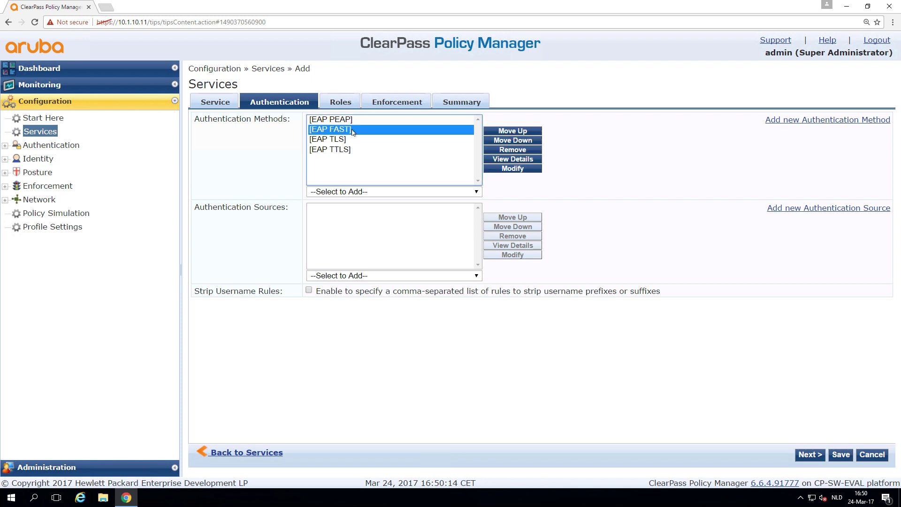
pyautogui.click(510, 150)
pyautogui.click(420, 141)
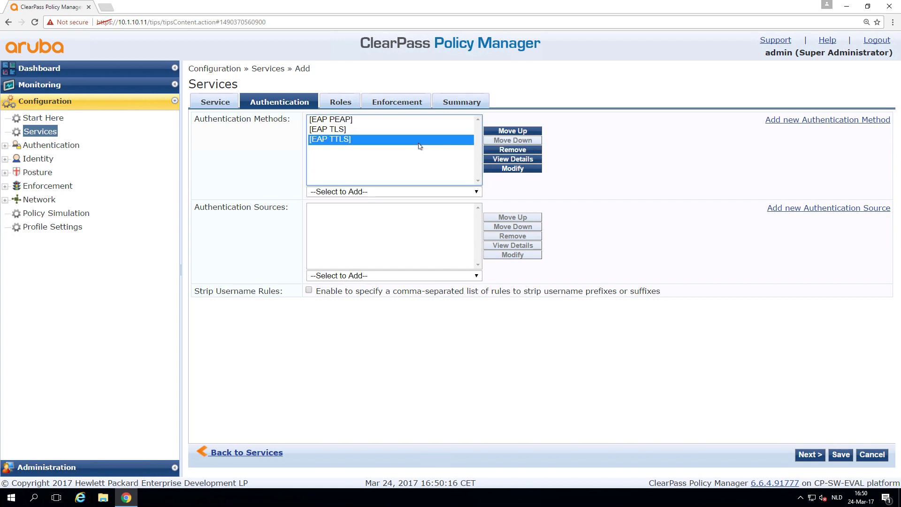
pyautogui.click(516, 151)
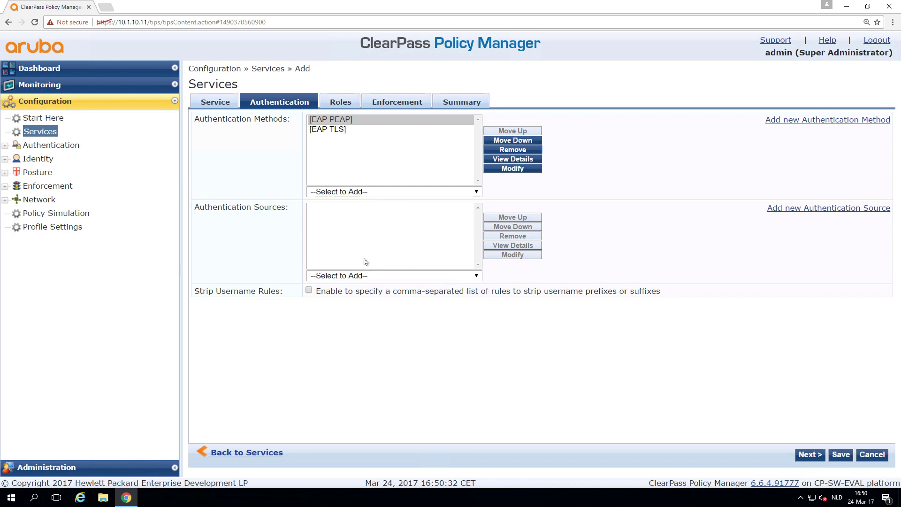
pyautogui.click(368, 278)
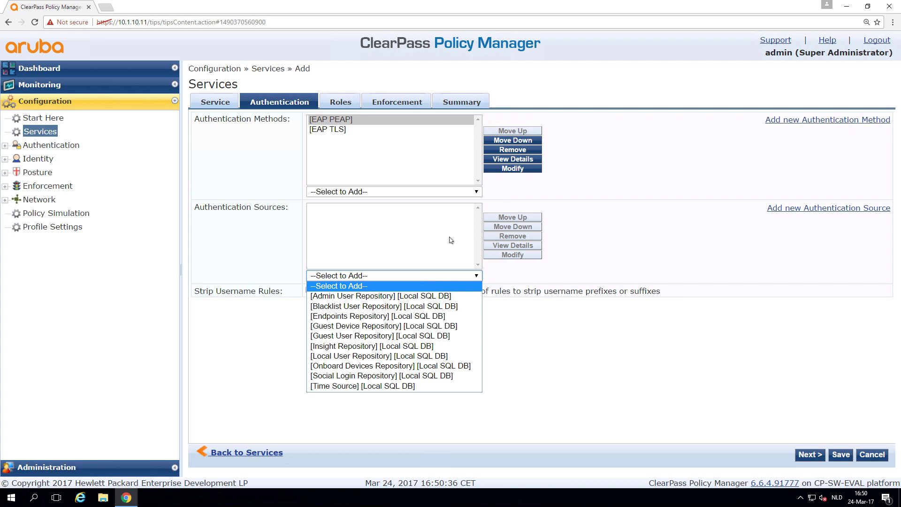
pyautogui.click(742, 239)
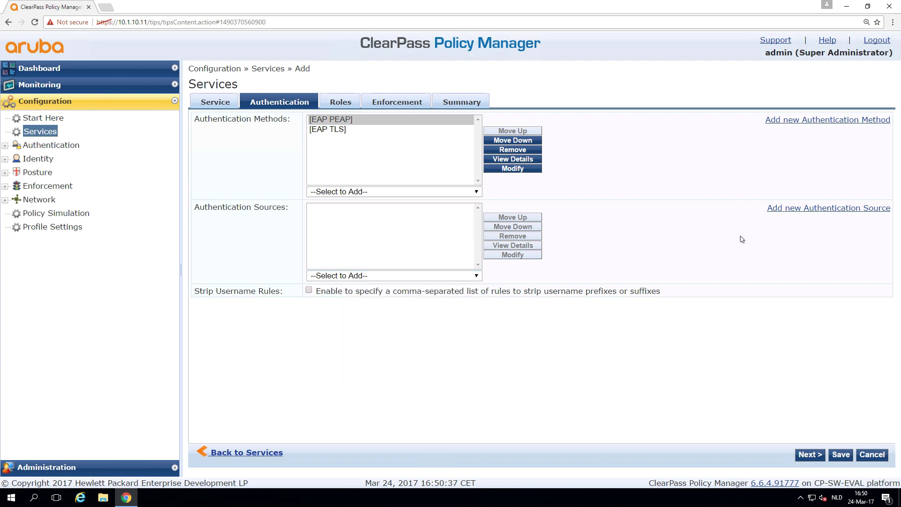
# Add an Active Directory source named AD-arubalab.loc, described 'Workshop AD service'.
pyautogui.click(787, 212)
pyautogui.click(443, 118)
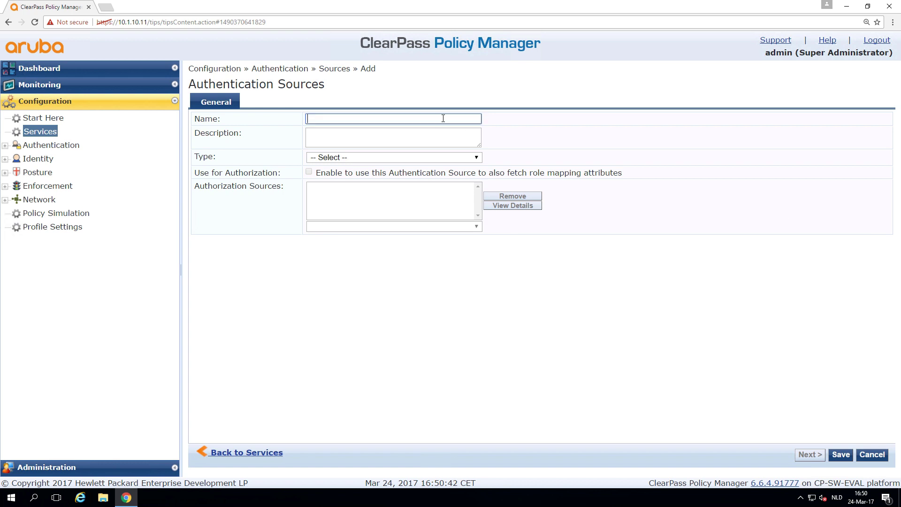
pyautogui.write('AD-arubalab.loc')
pyautogui.press('Tab')
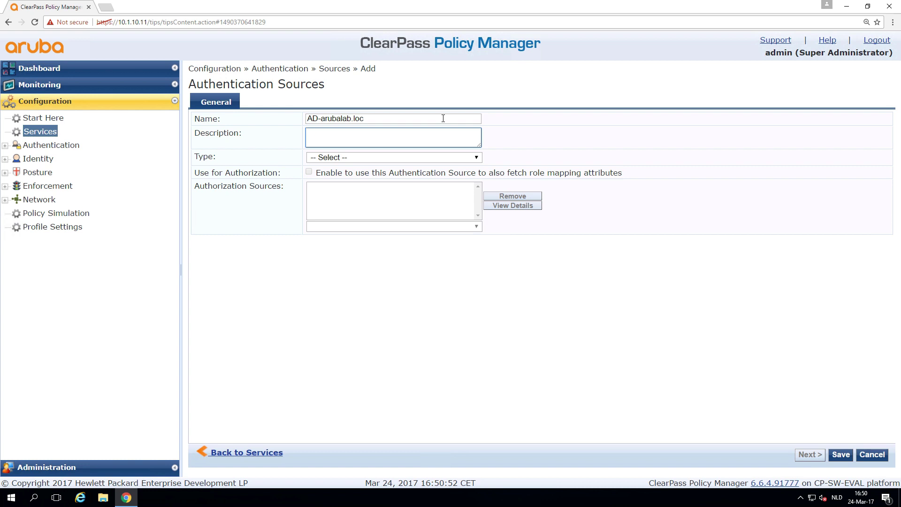
pyautogui.write('Worksh')
pyautogui.write('op AD service')
pyautogui.click(441, 159)
pyautogui.click(411, 179)
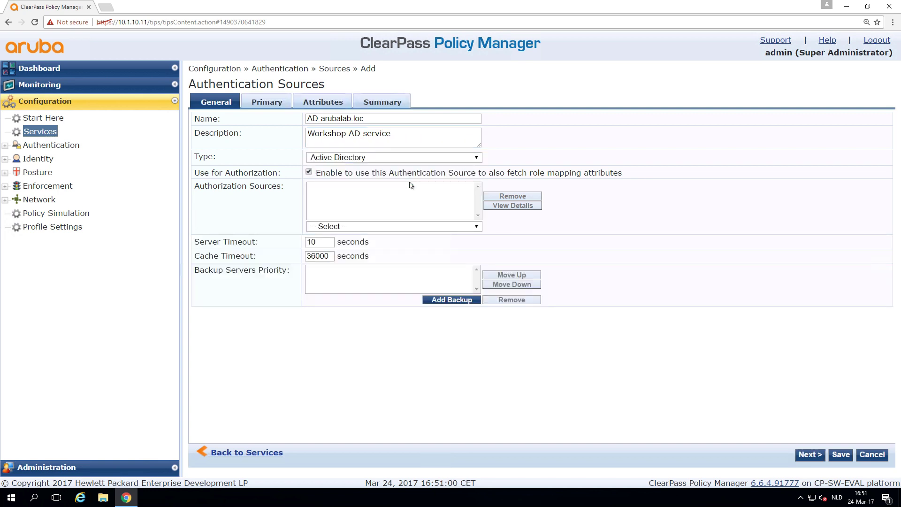
# Enter hostname dc01.arubalab.loc, the ClearPass service bind DN, and the bind password.
pyautogui.click(802, 456)
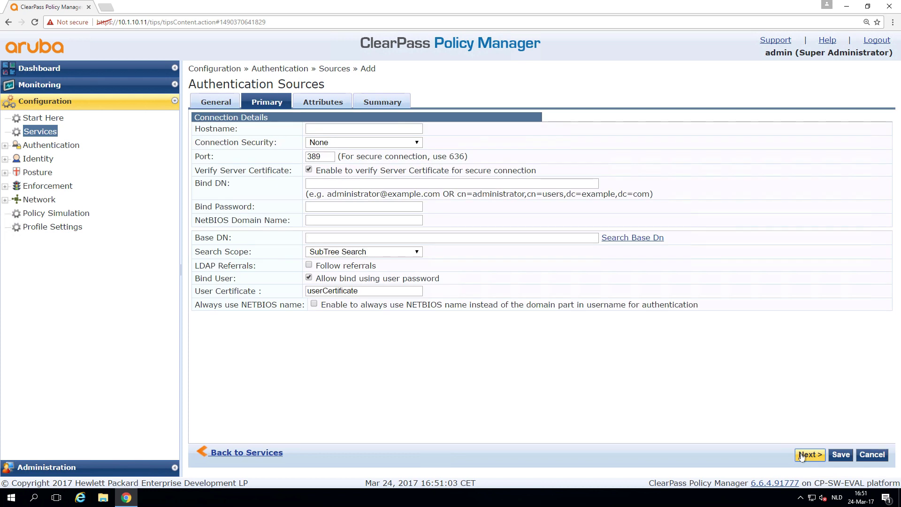
pyautogui.click(367, 128)
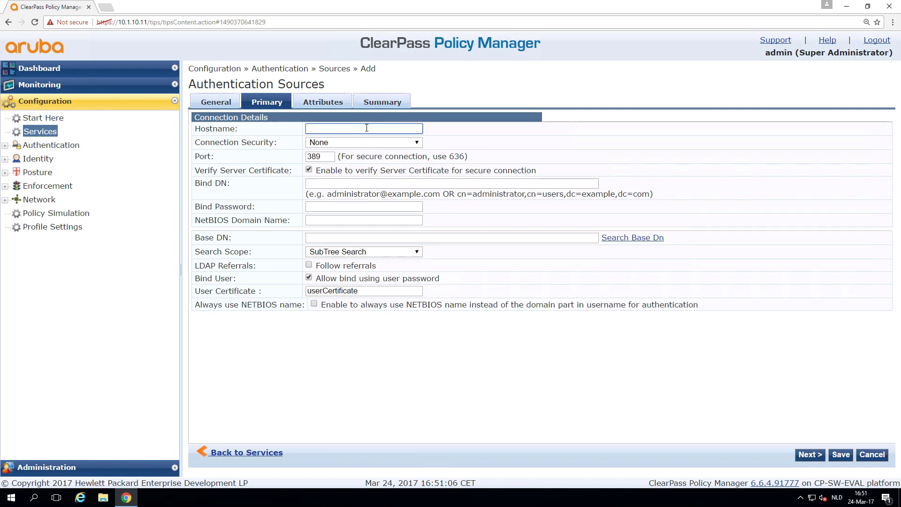
pyautogui.write('dc01.')
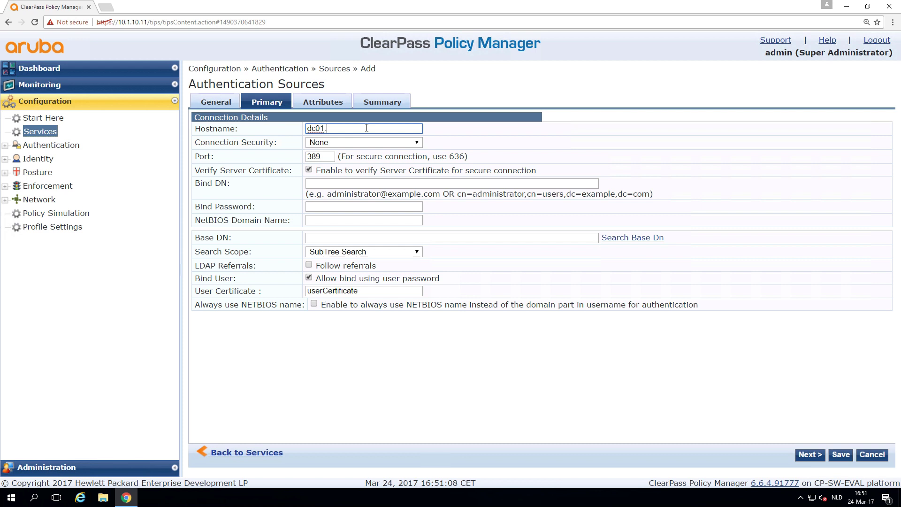
pyautogui.write('arubalab.loc')
pyautogui.press('Tab')
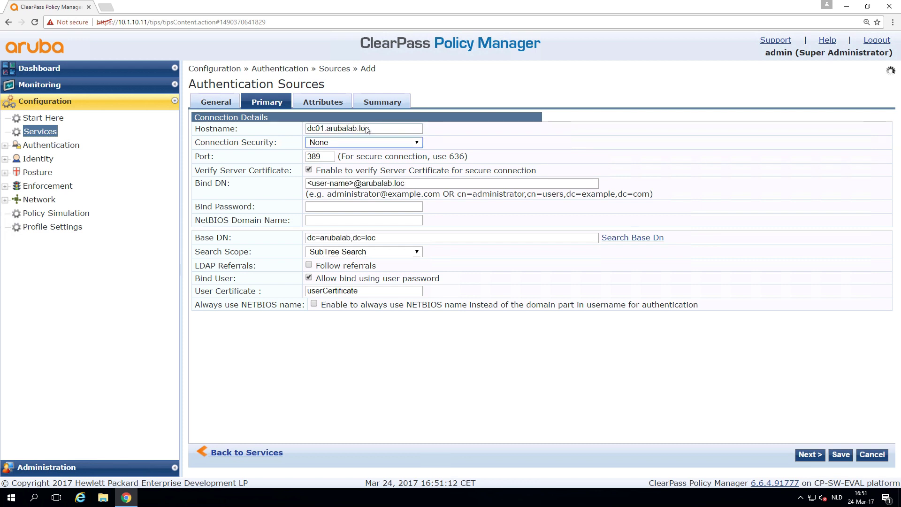
pyautogui.click(353, 184)
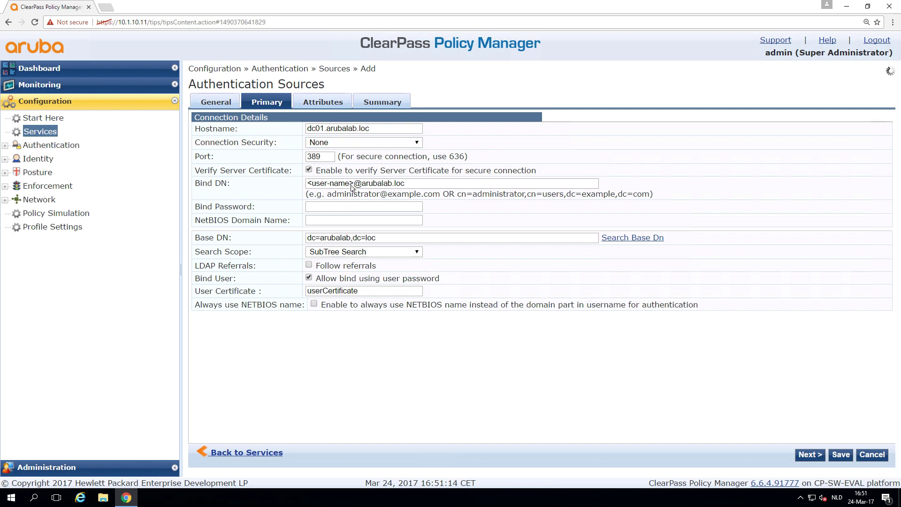
pyautogui.press('BackSpace')
pyautogui.press('BackSpace')
pyautogui.press('BackSpace')
pyautogui.press('BackSpace')
pyautogui.press('BackSpace')
pyautogui.press('BackSpace')
pyautogui.press('BackSpace')
pyautogui.press('BackSpace')
pyautogui.press('BackSpace')
pyautogui.press('BackSpace')
pyautogui.press('BackSpace')
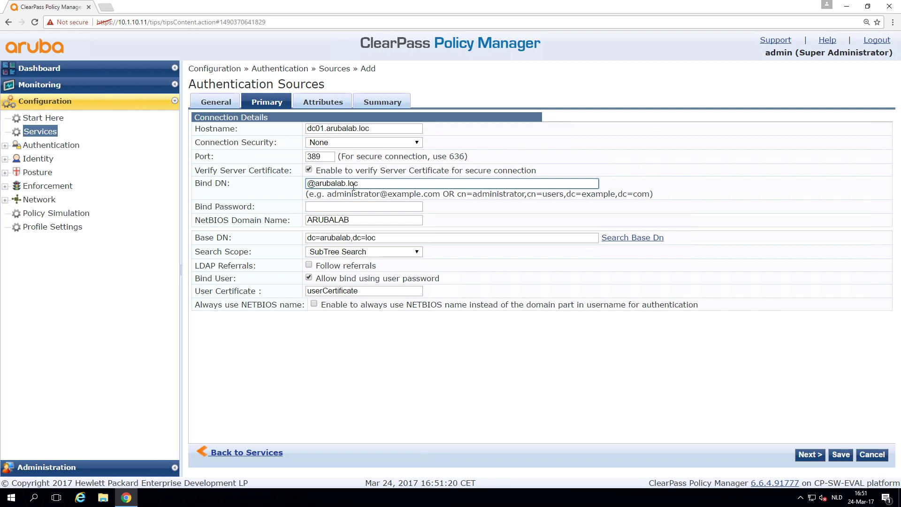
pyautogui.write('svr')
pyautogui.press('BackSpace')
pyautogui.write('c_clear')
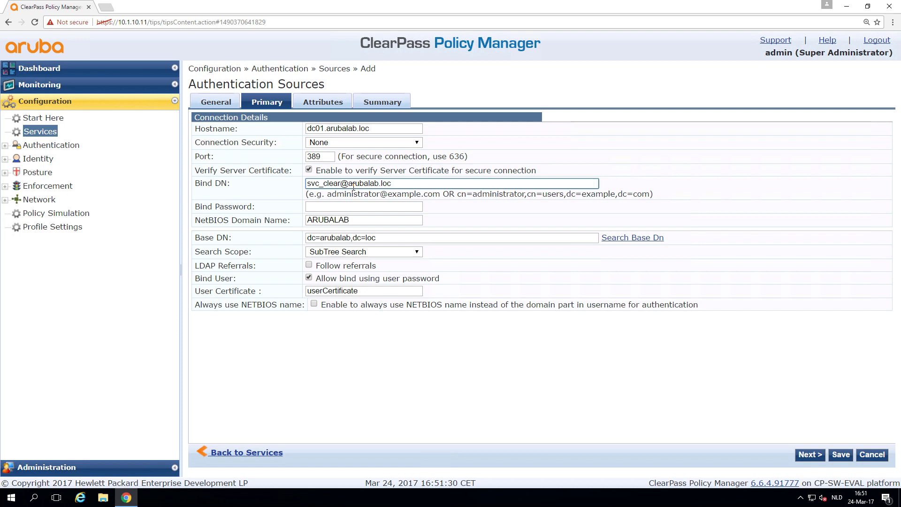
pyautogui.write('pla')
pyautogui.write('ss')
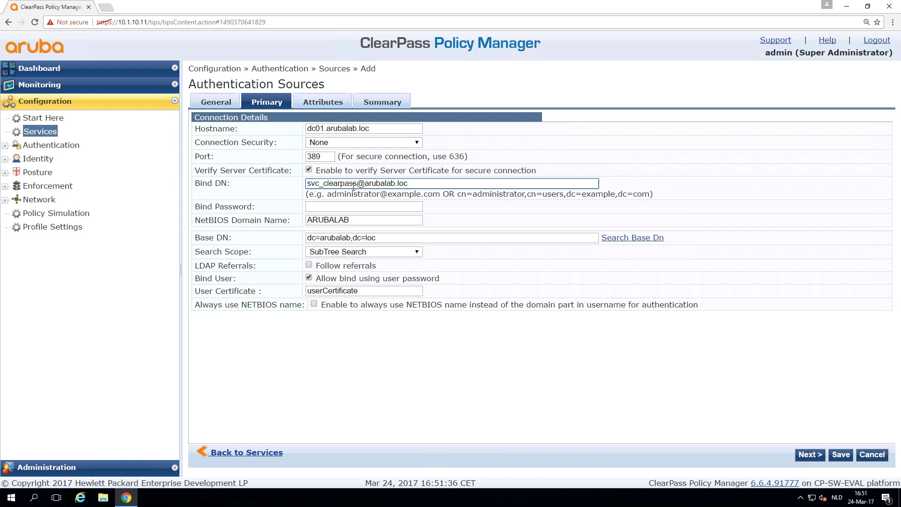
pyautogui.click(357, 207)
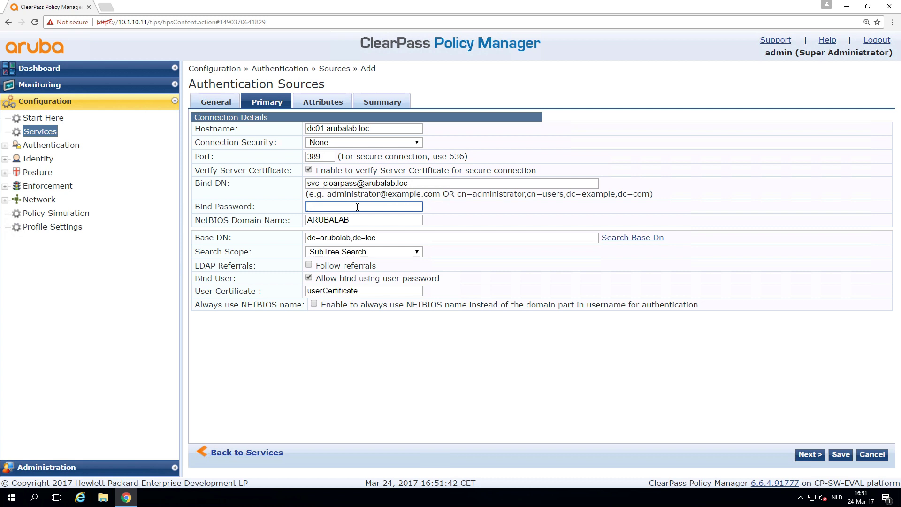
pyautogui.write('••••••••••')
# Browse the directory tree to confirm the base DN dc=arubalab,dc=loc.
pyautogui.click(622, 239)
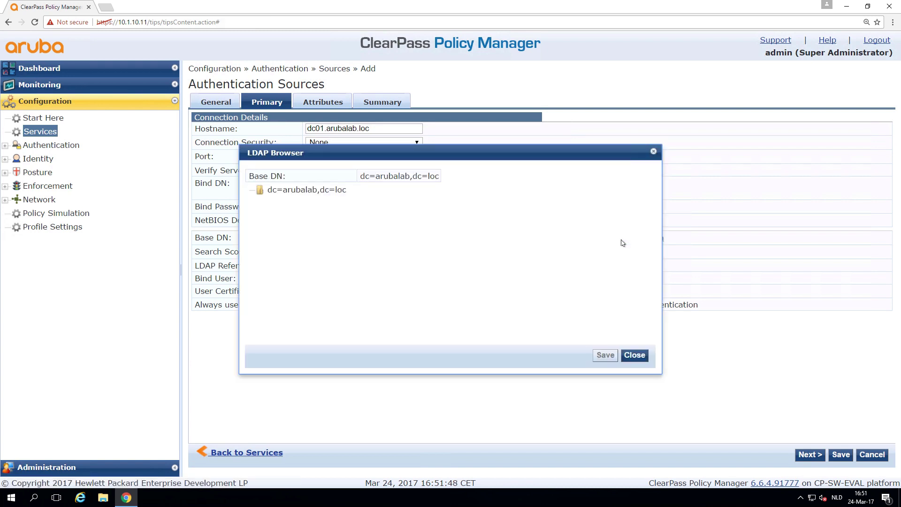
pyautogui.click(314, 189)
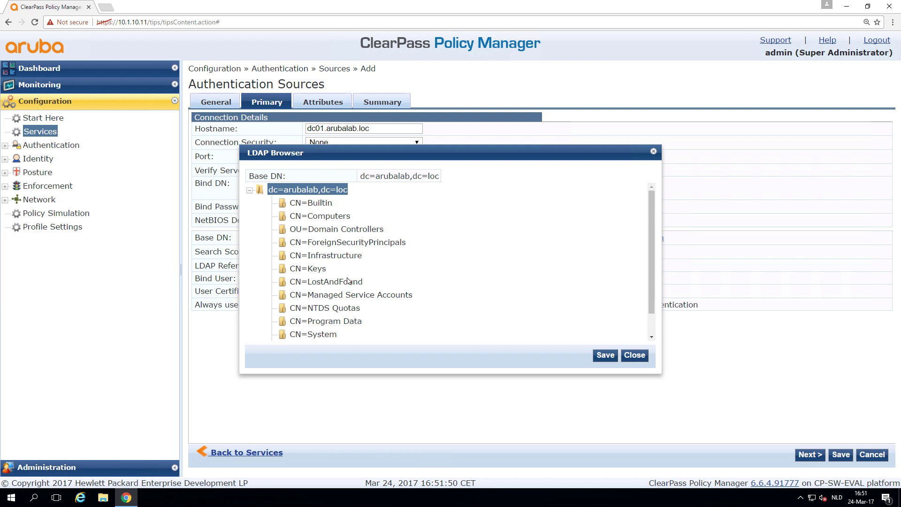
pyautogui.scroll(-1, 482, 292)
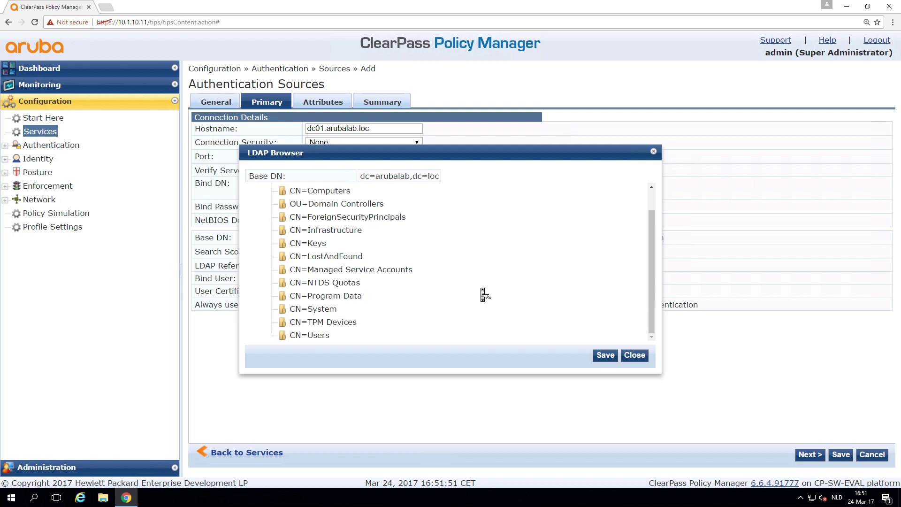
pyautogui.click(310, 335)
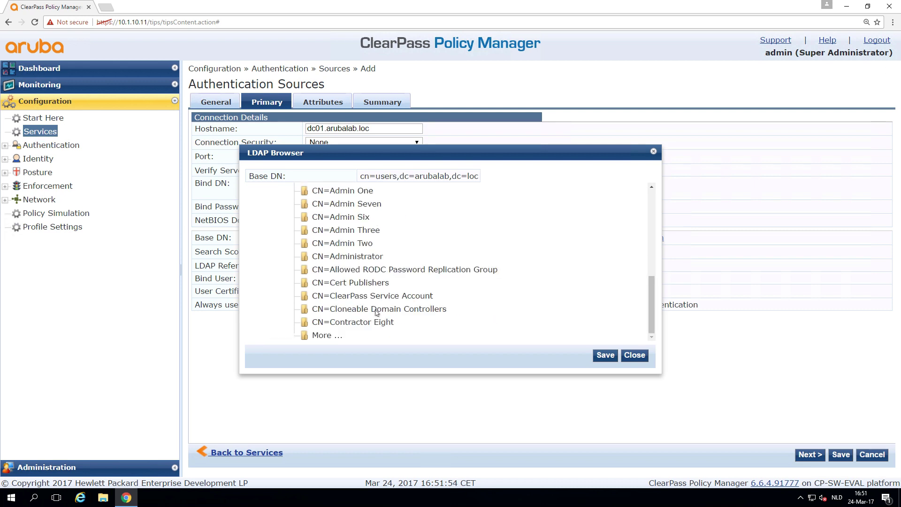
pyautogui.click(634, 355)
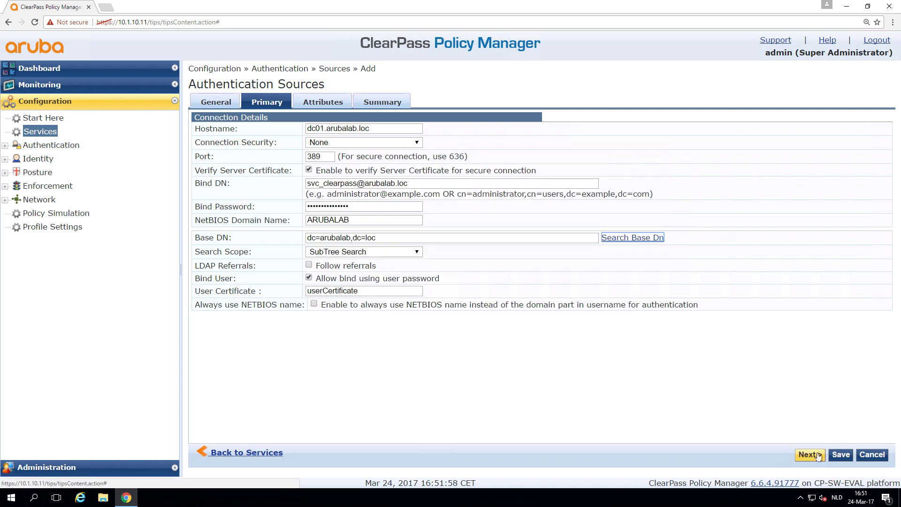
# Save the AD source, select AD-arubalab.loc as the service's source, and save the service.
pyautogui.click(840, 457)
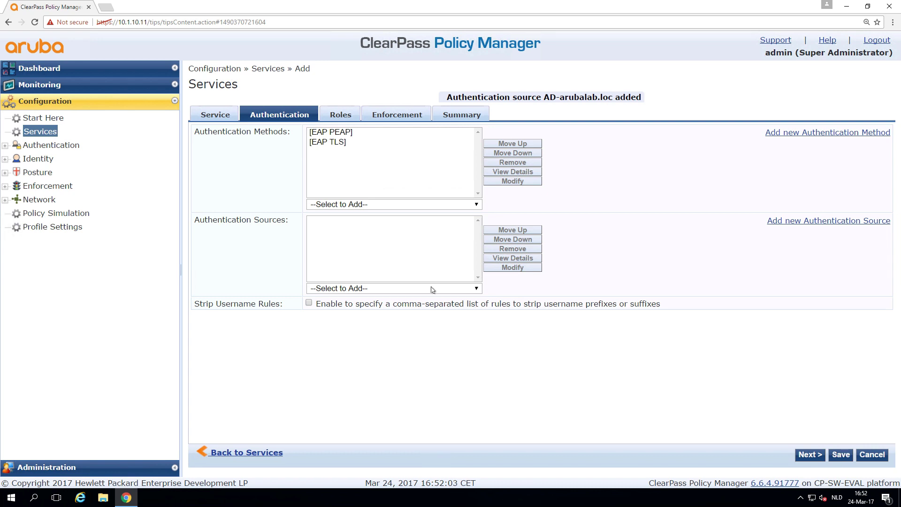
pyautogui.click(433, 288)
pyautogui.click(414, 308)
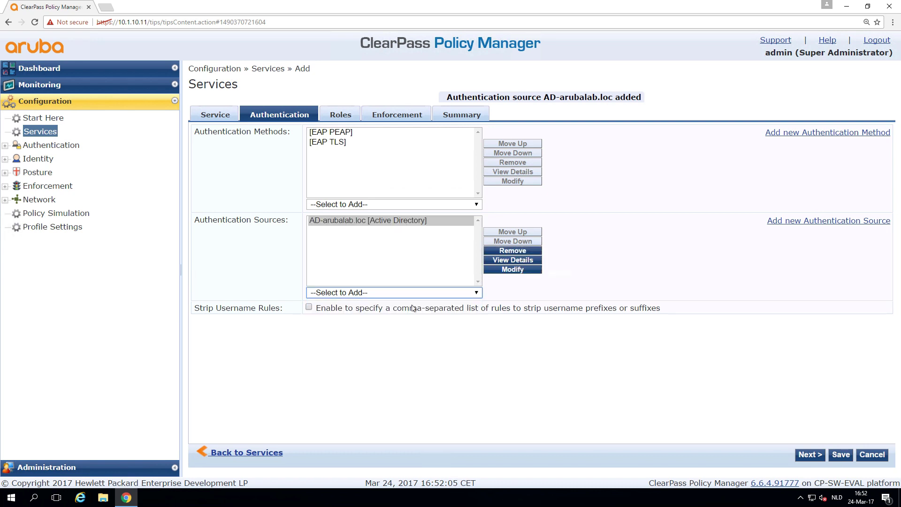
pyautogui.click(807, 458)
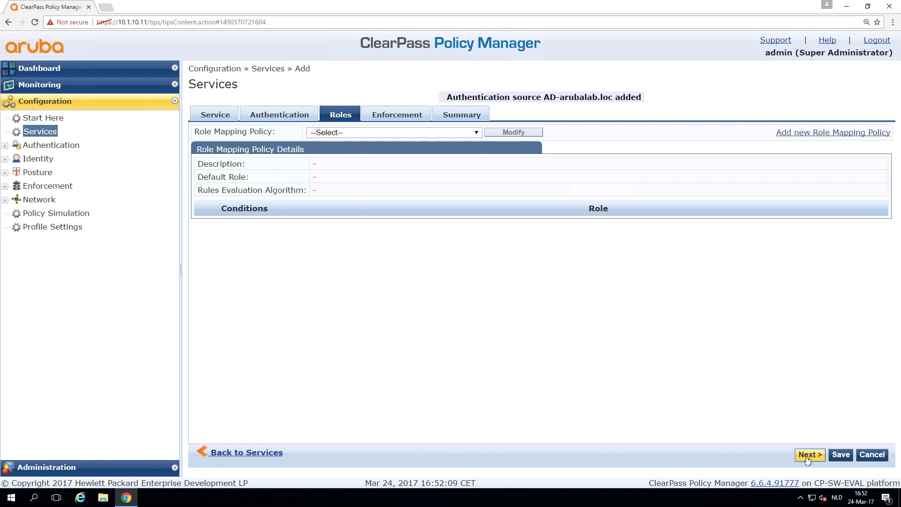
pyautogui.click(807, 456)
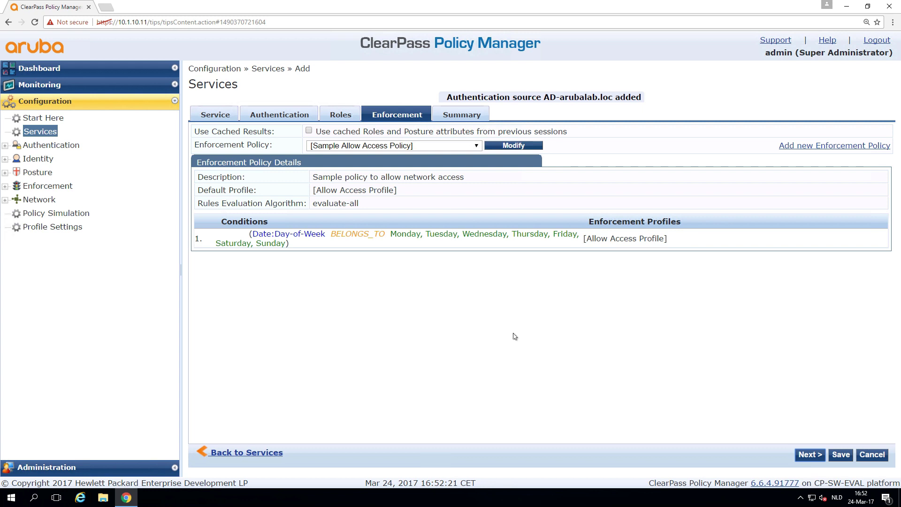
pyautogui.click(841, 454)
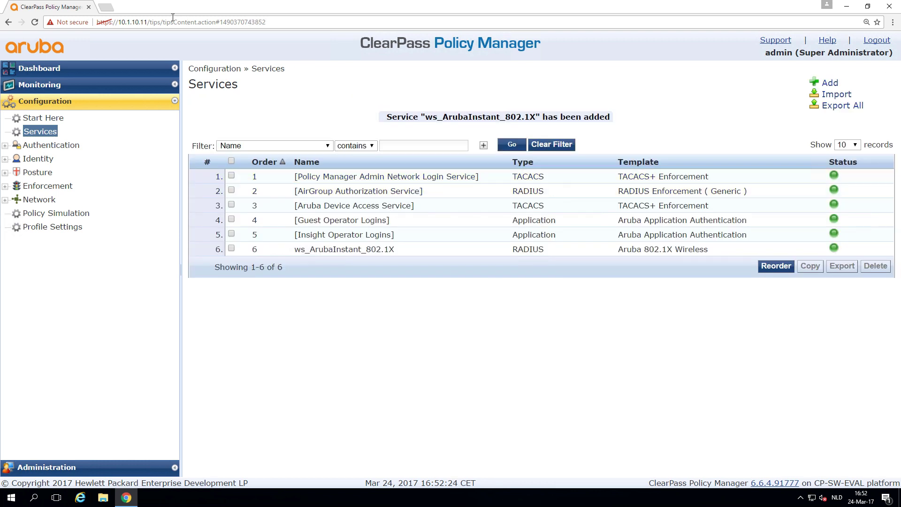
# Load 10.1.10.2:4343 in a new tab, bypassing the certificate warning.
pyautogui.click(107, 6)
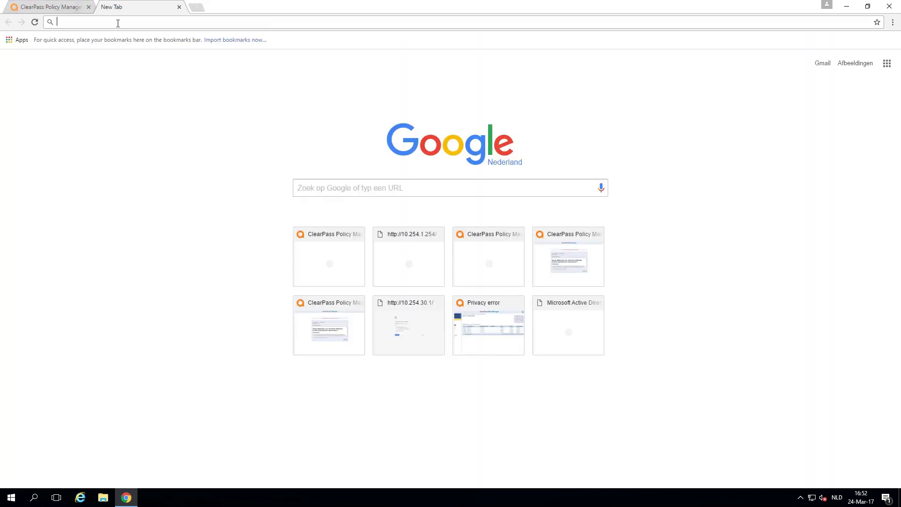
pyautogui.write('10.1.10.')
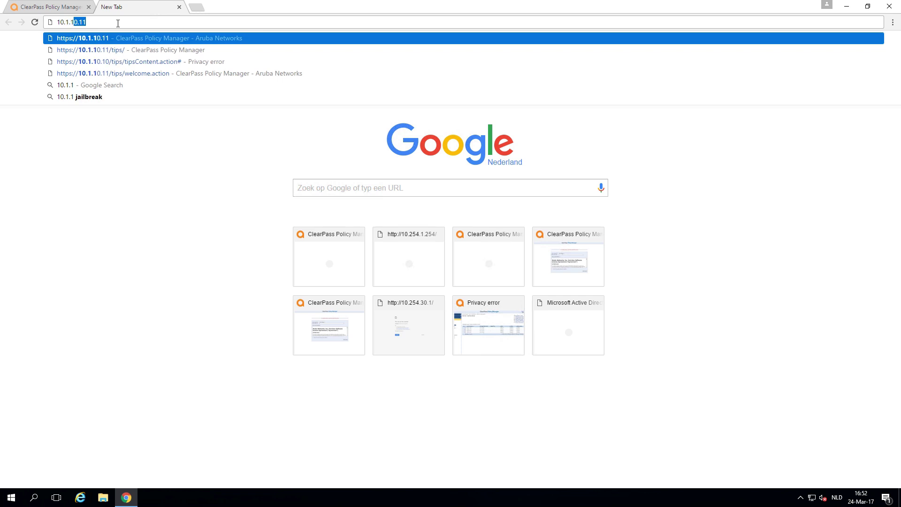
pyautogui.write('2:4343')
pyautogui.press('Return')
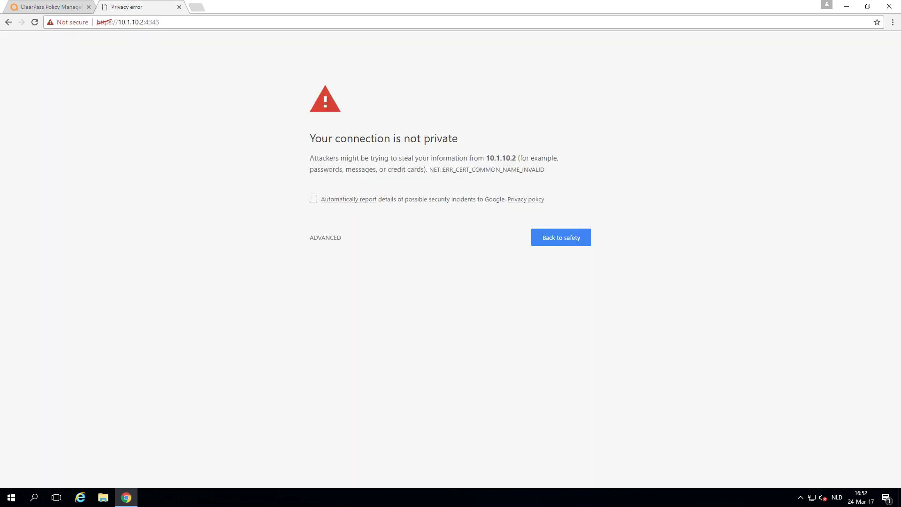
pyautogui.click(323, 232)
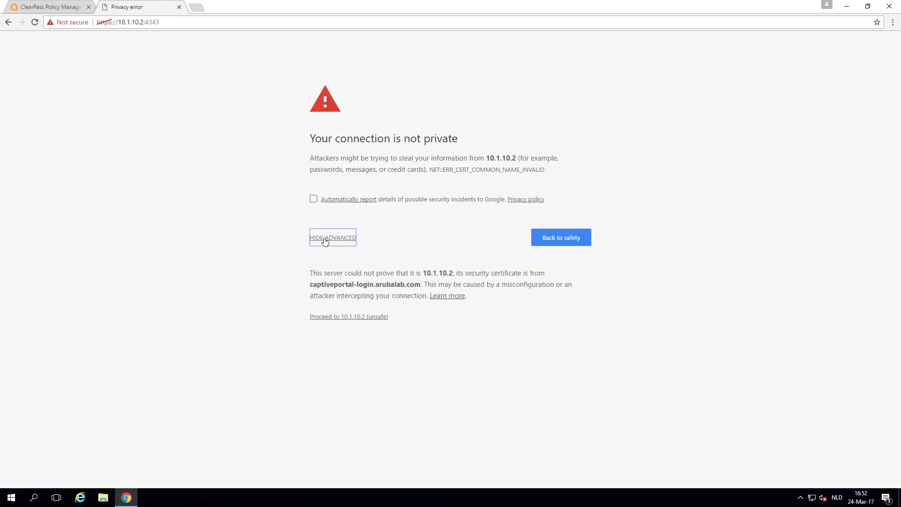
pyautogui.click(341, 318)
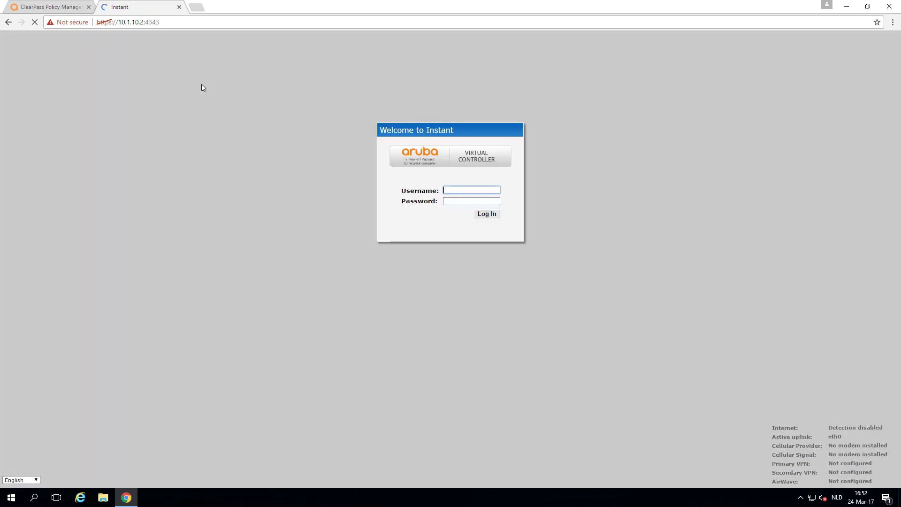
# Sign in to the IAP-Team1 controller with the admin credentials.
pyautogui.write('admin')
pyautogui.press('Tab')
pyautogui.write('•••')
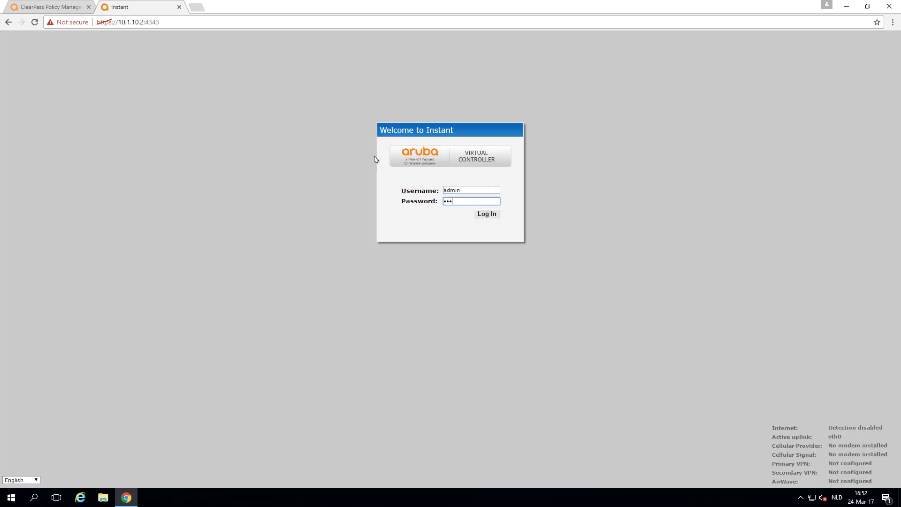
pyautogui.write('••')
pyautogui.press('Return')
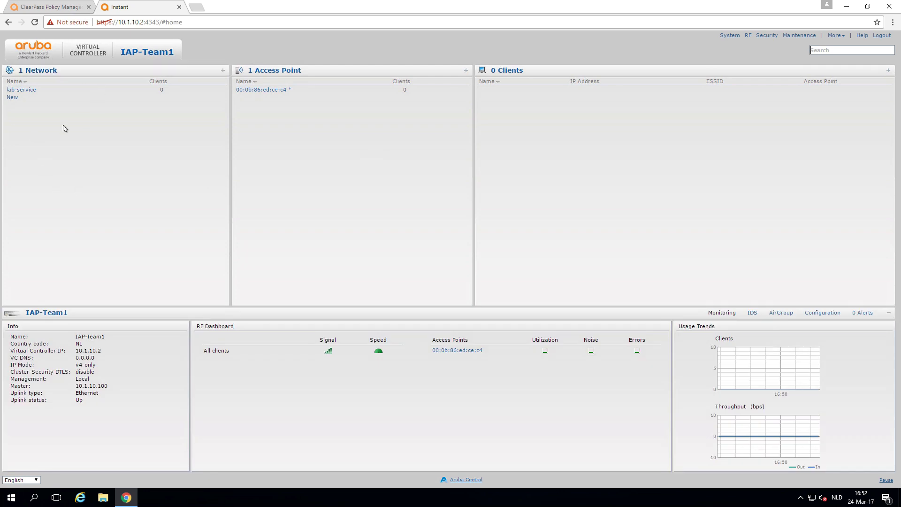
# Create a new WLAN named corp-1 and set its security level to Enterprise.
pyautogui.click(13, 97)
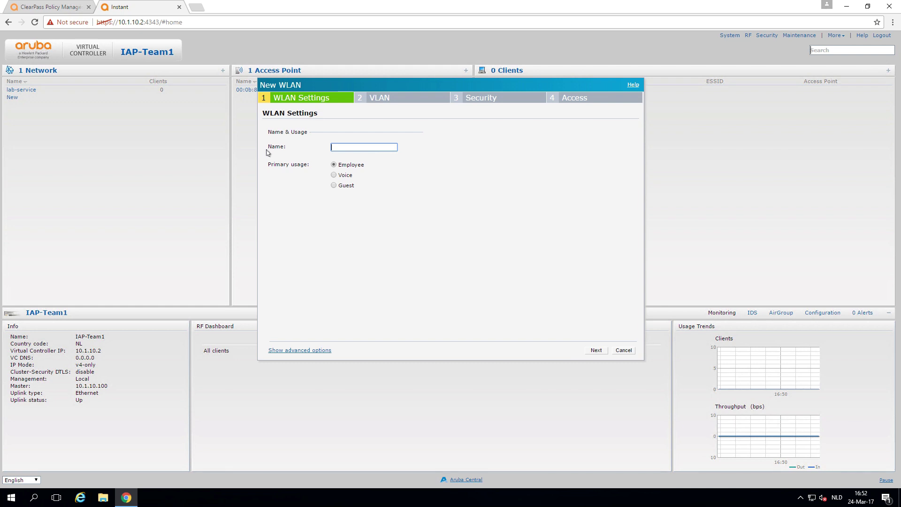
pyautogui.write('corp-1')
pyautogui.click(596, 351)
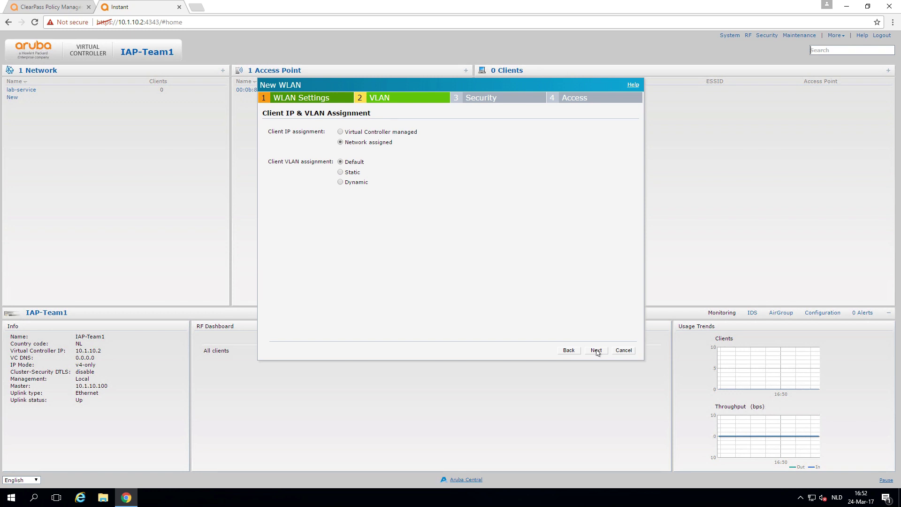
pyautogui.click(596, 350)
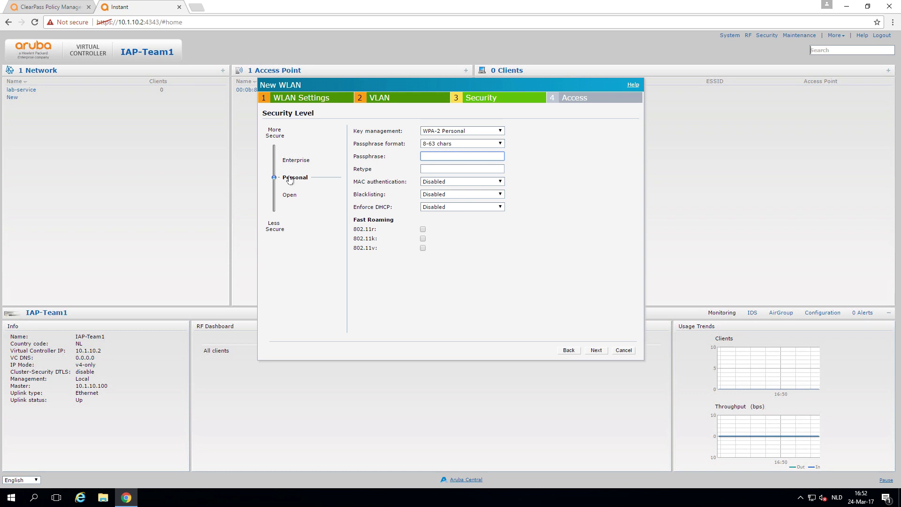
pyautogui.click(296, 160)
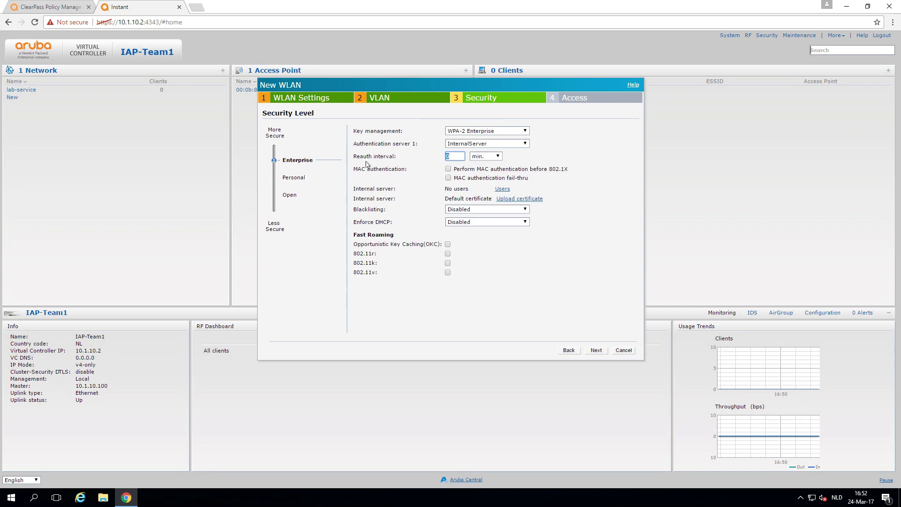
# Choose cppm1-pub as authentication server 1 and set its IP to 10.1.10.11.
pyautogui.click(508, 144)
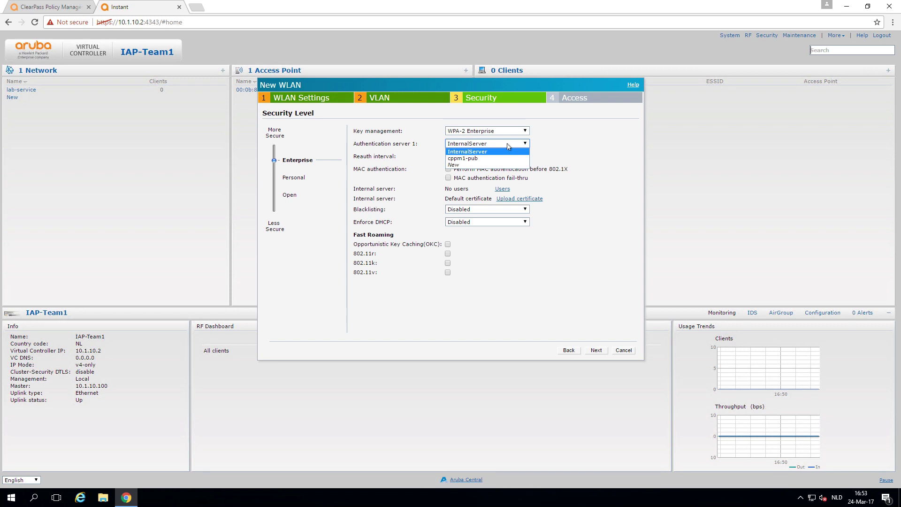
pyautogui.click(495, 158)
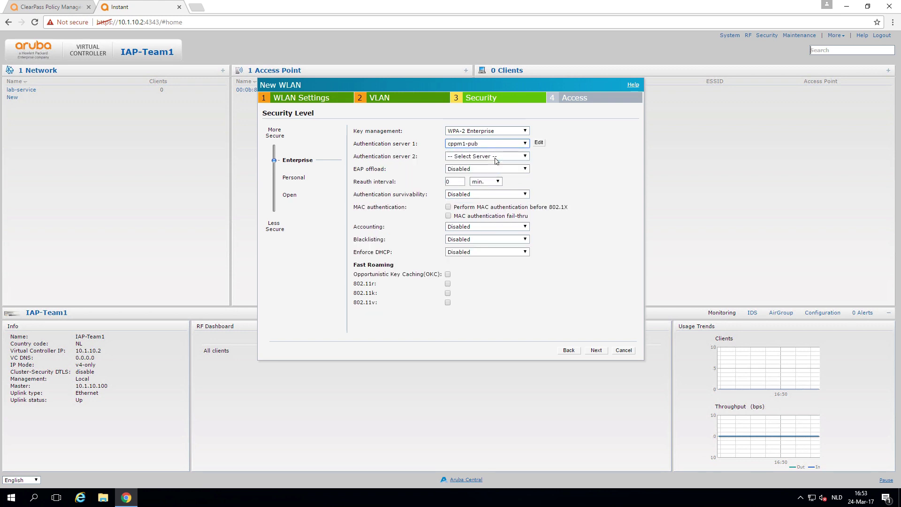
pyautogui.click(539, 143)
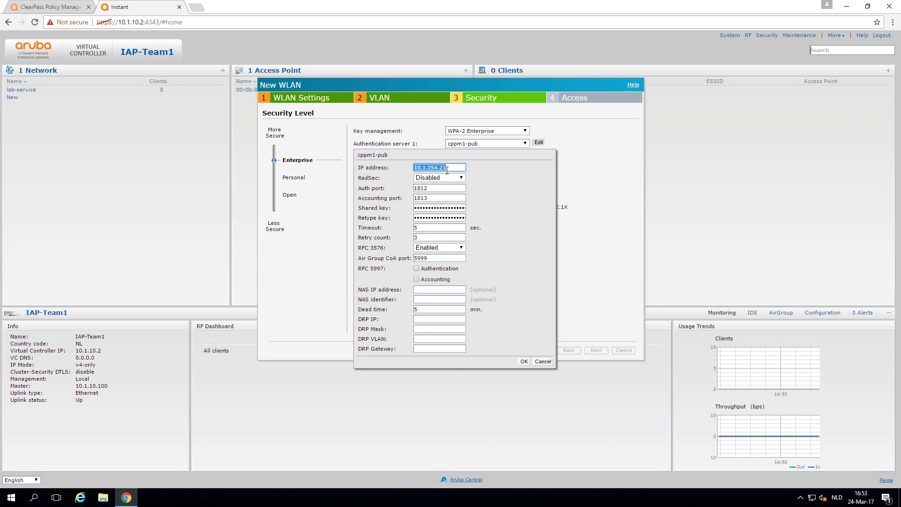
pyautogui.write('10.1.10.11')
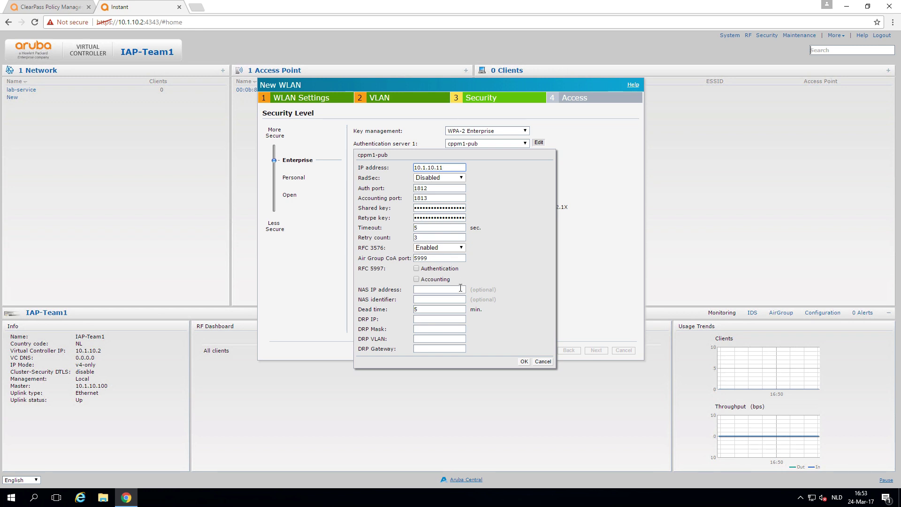
pyautogui.click(522, 362)
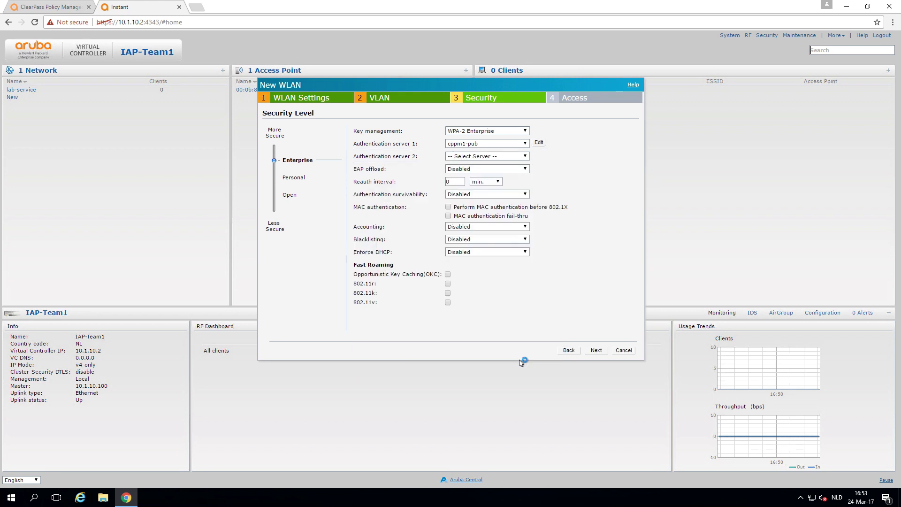
# Create a new second authentication server cppm1-sub at IP 10.1.10.12.
pyautogui.click(474, 156)
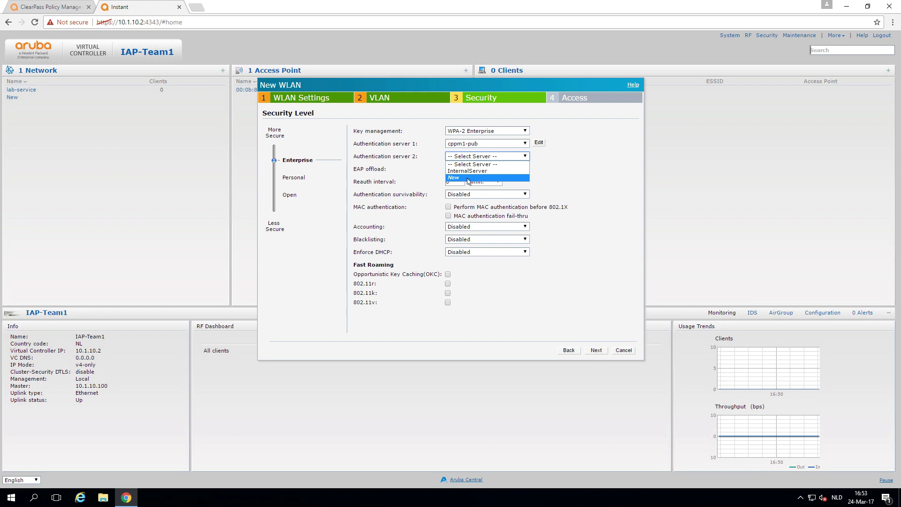
pyautogui.click(467, 178)
pyautogui.write('cppm1-sub')
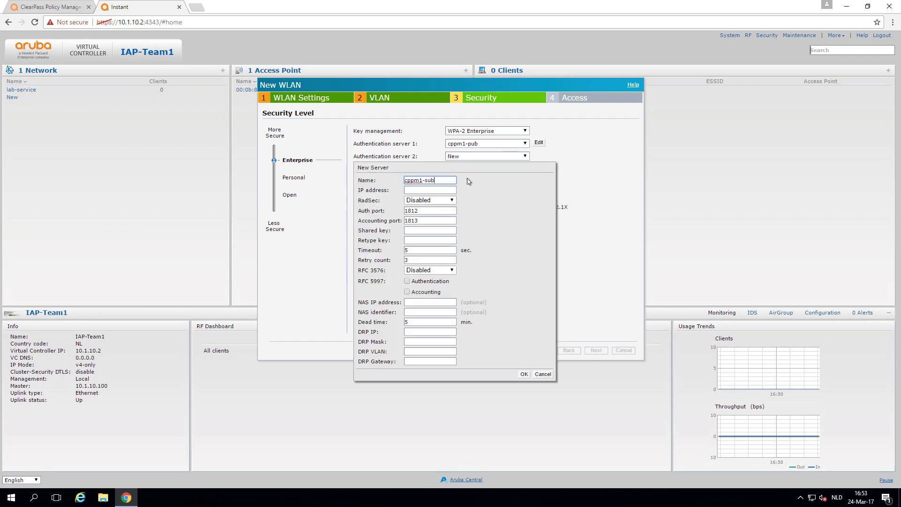
pyautogui.press('Tab')
pyautogui.write('10.1.')
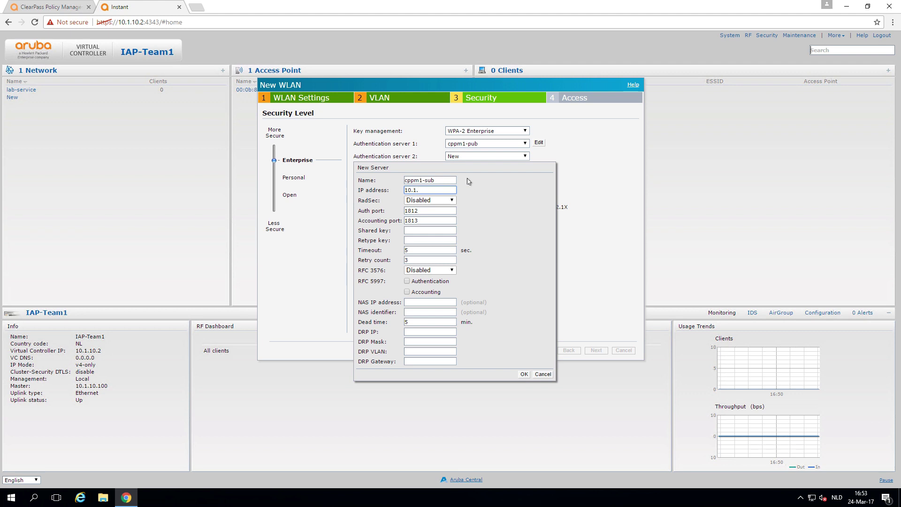
pyautogui.write('10.12')
# Enter and confirm cppm1-sub's shared key, enable RFC 3576, and save it.
pyautogui.click(417, 230)
pyautogui.write('•••••••••')
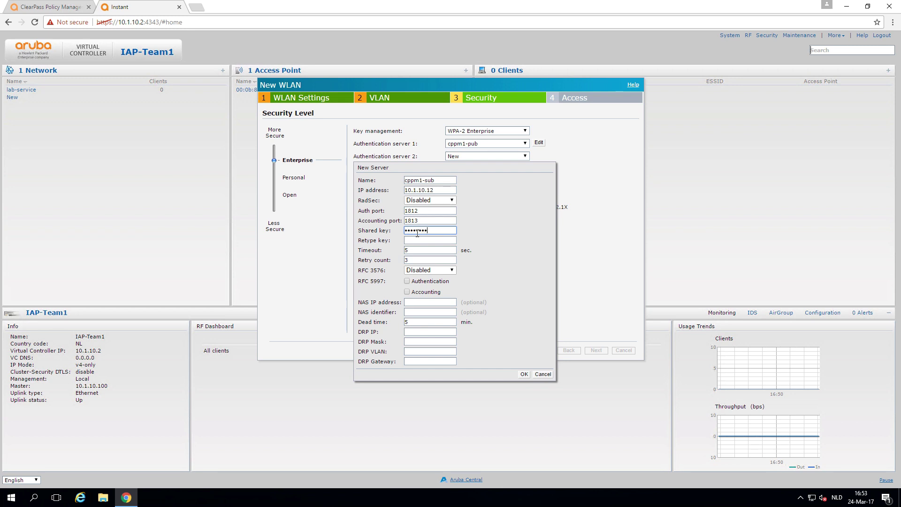
pyautogui.press('Tab')
pyautogui.write('•••••••••')
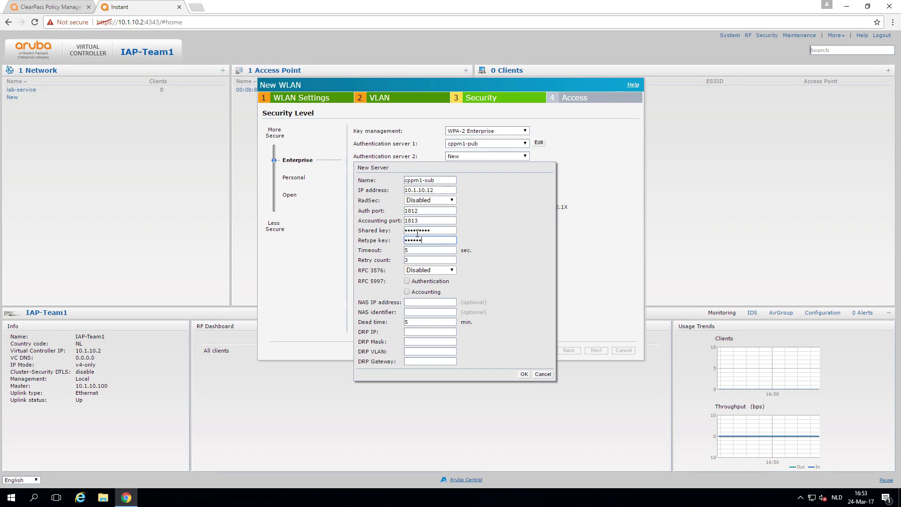
pyautogui.click(435, 271)
pyautogui.click(428, 283)
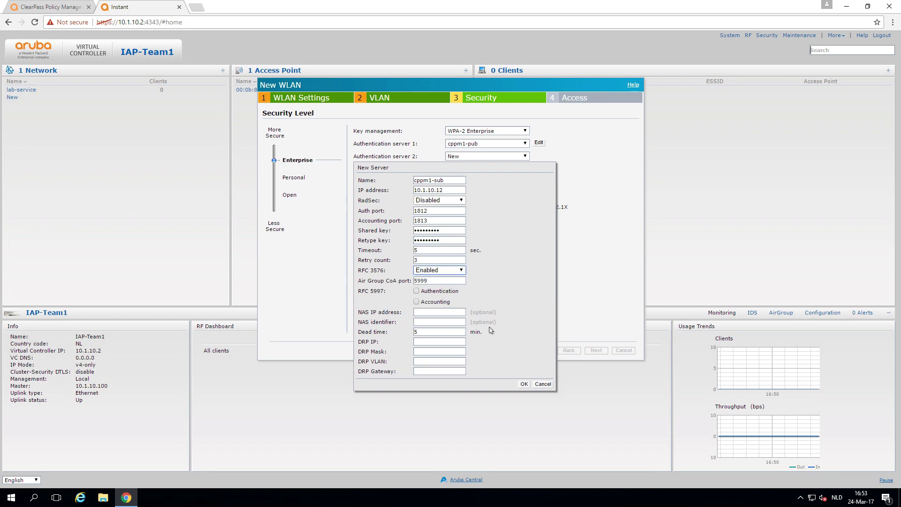
pyautogui.click(524, 384)
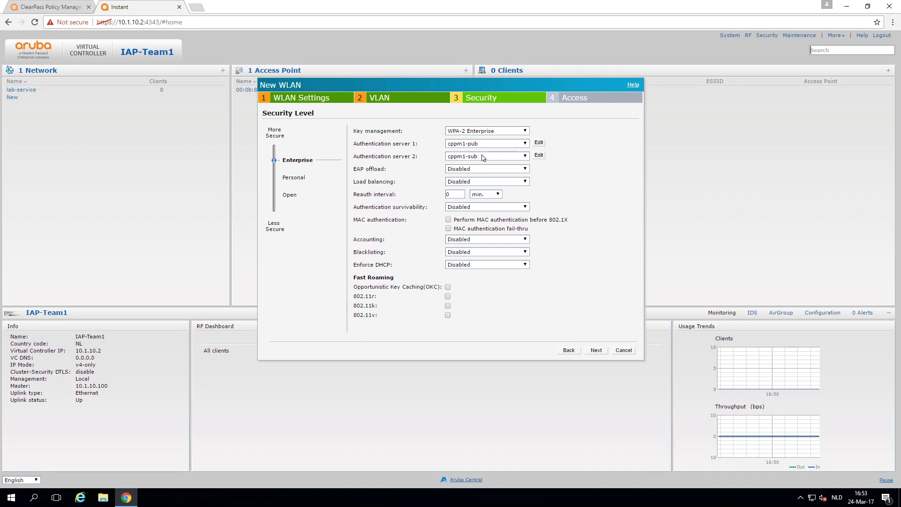
# Keep corp-1's access Unrestricted and finish the WLAN wizard.
pyautogui.click(597, 351)
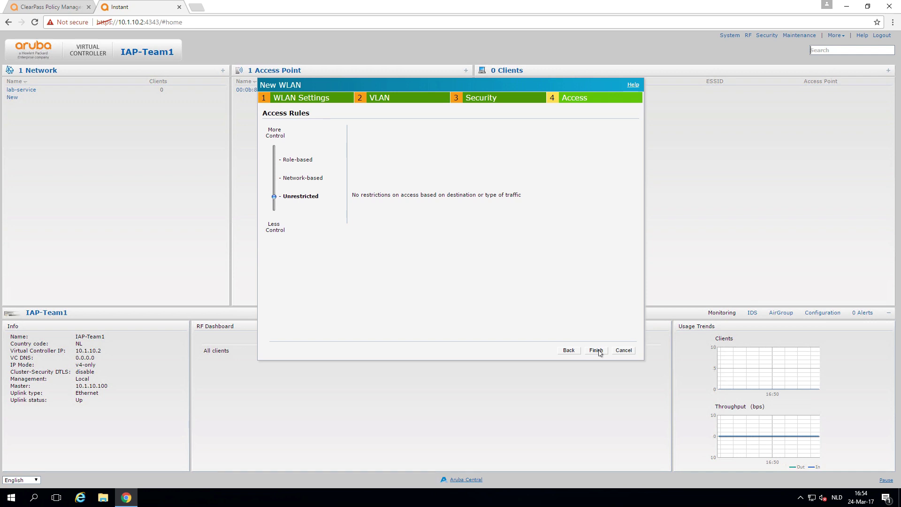
pyautogui.click(596, 351)
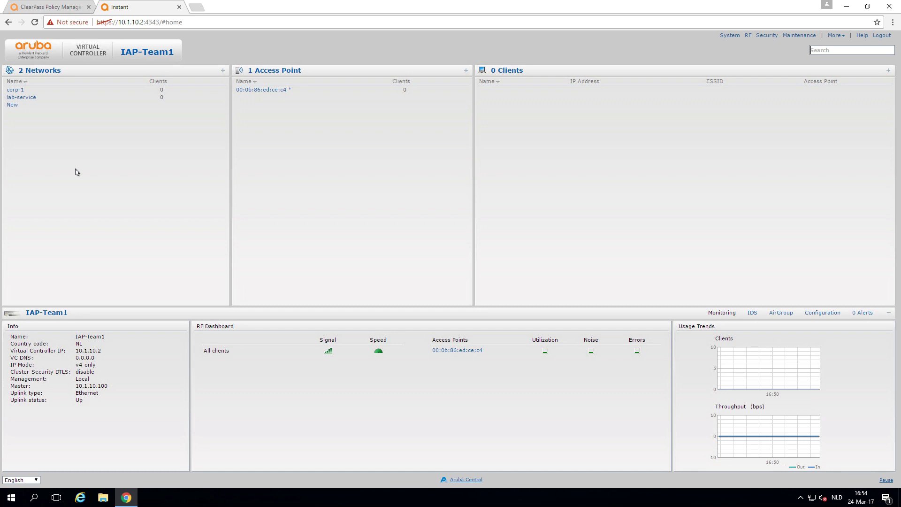
# In ClearPass's Event Viewer, read the RADIUS error about unknown NAD 10.1.10.2.
pyautogui.click(59, 7)
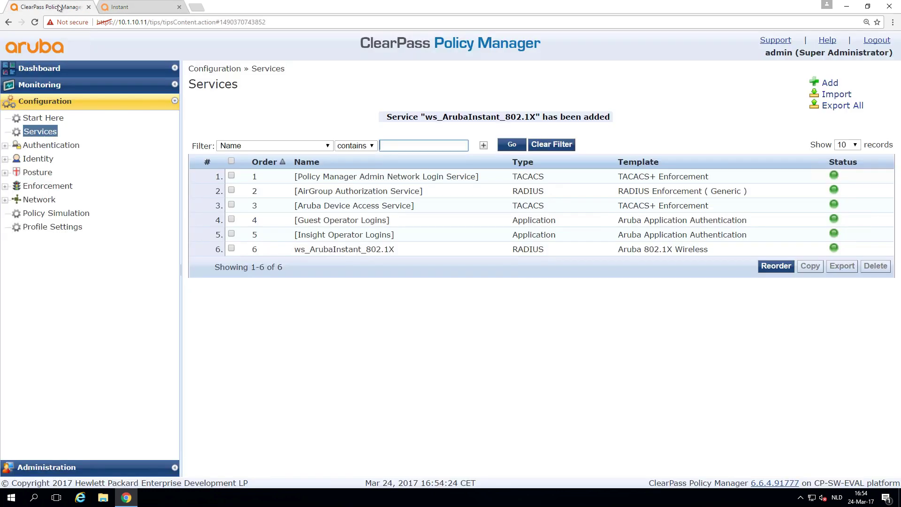
pyautogui.click(42, 85)
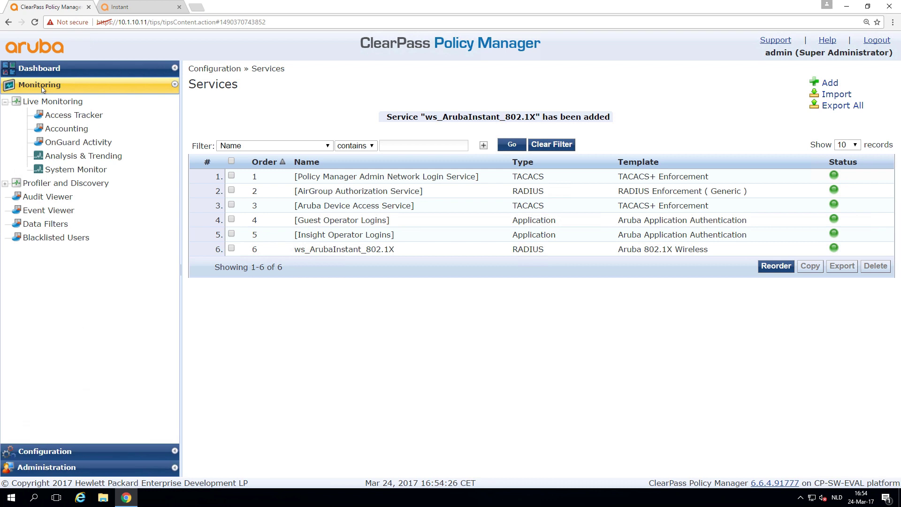
pyautogui.click(66, 117)
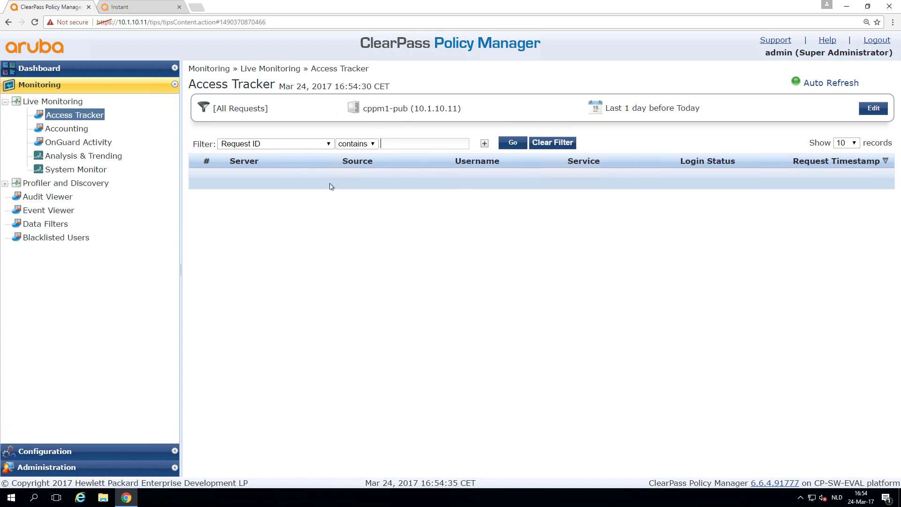
pyautogui.click(55, 211)
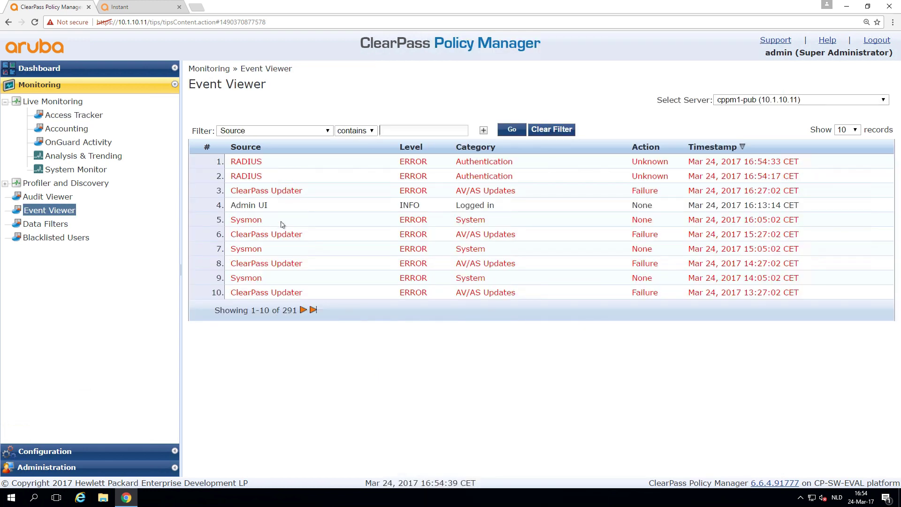
pyautogui.click(491, 164)
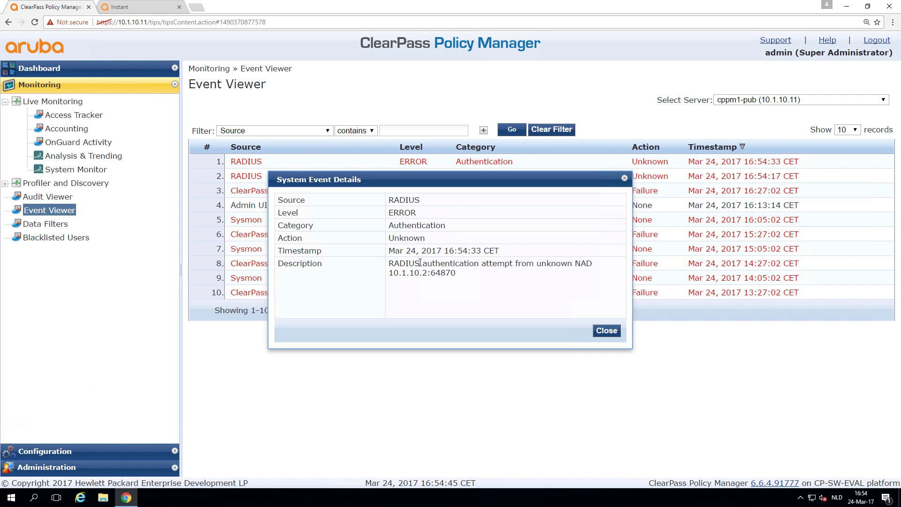
pyautogui.moveTo(389, 264); pyautogui.dragTo(529, 277)
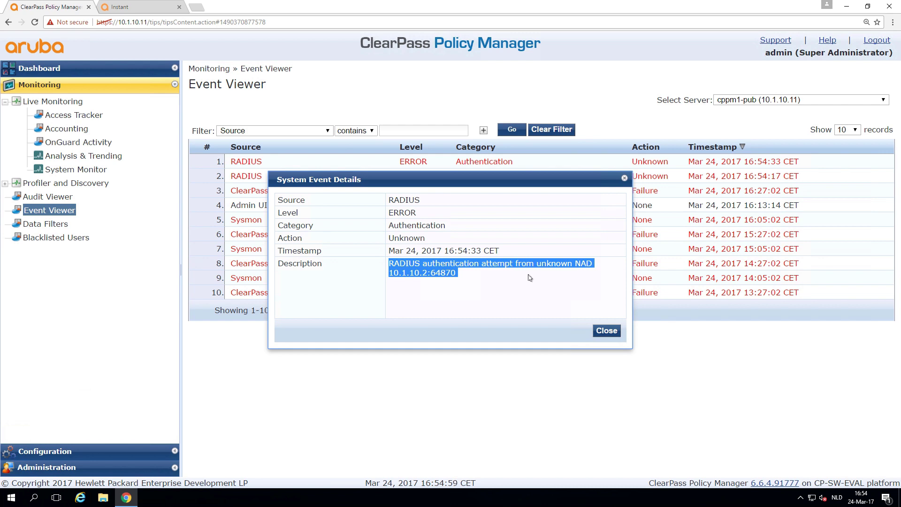
# Close the event details and start a new entry under Configuration > Network > Devices.
pyautogui.click(606, 330)
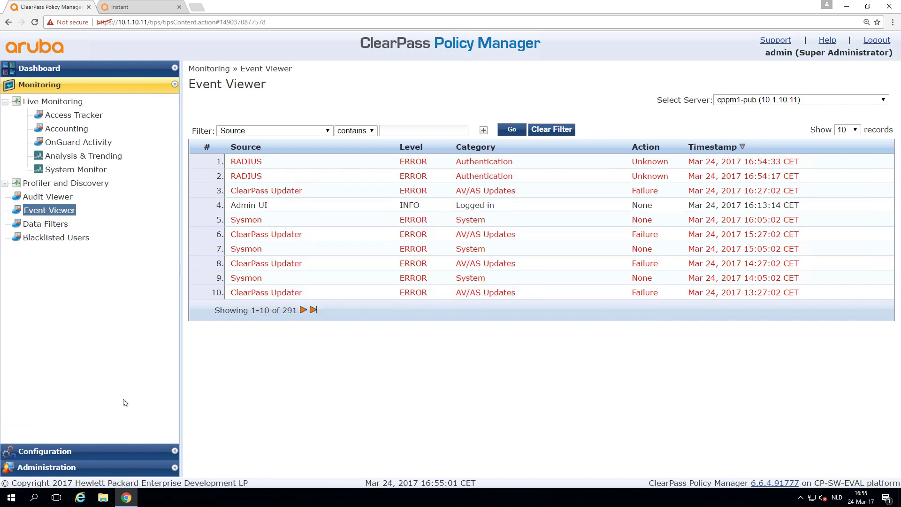
pyautogui.click(64, 452)
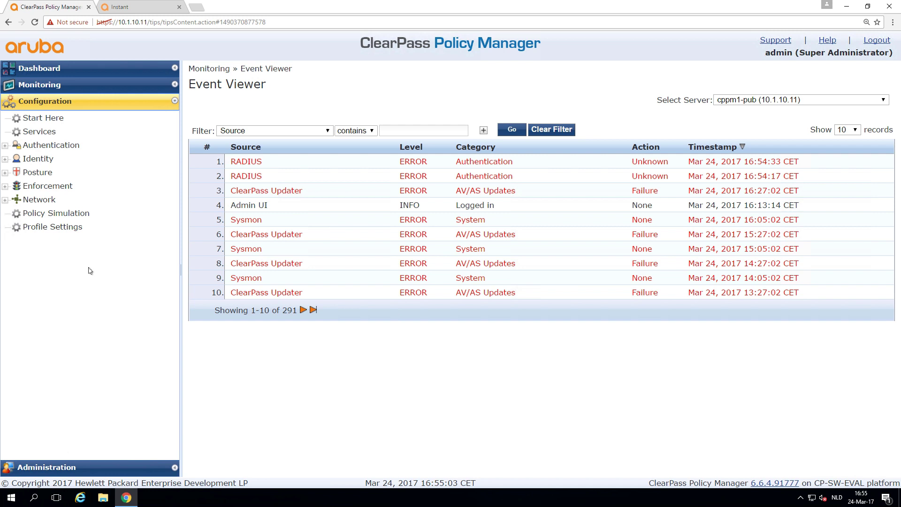
pyautogui.click(41, 199)
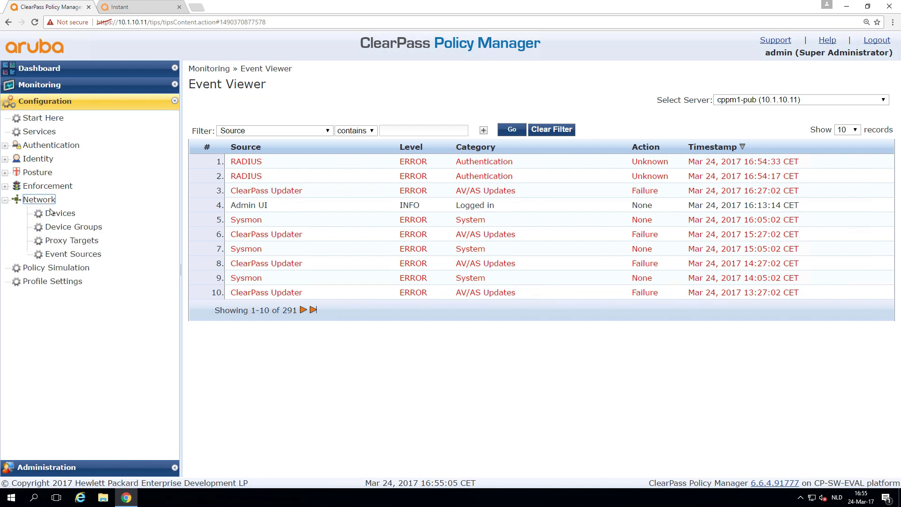
pyautogui.click(52, 213)
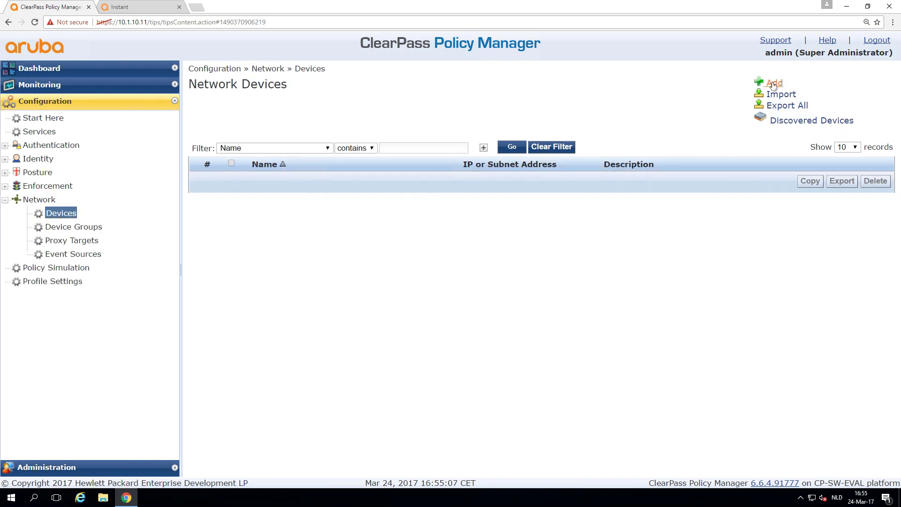
pyautogui.click(774, 83)
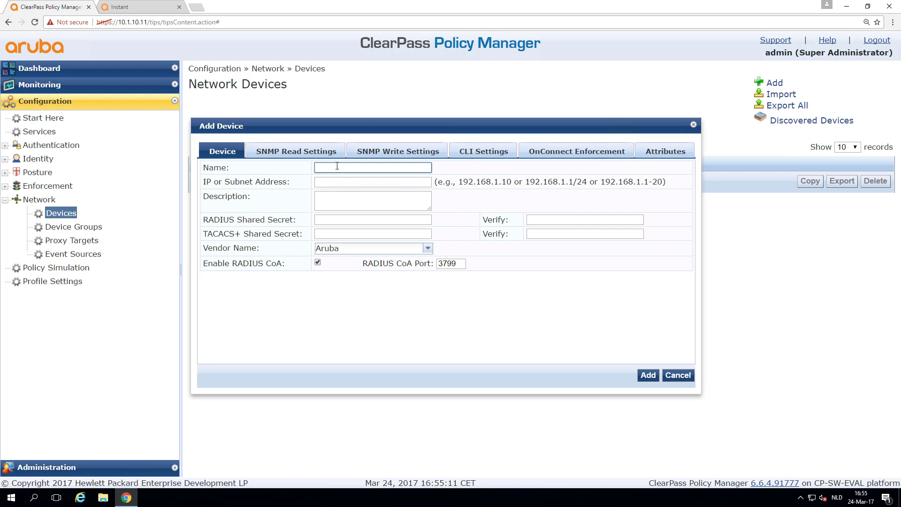
# Add device InstantAP at 10.1.10.2, entering and confirming its RADIUS shared secret.
pyautogui.write('InstantAP')
pyautogui.press('Tab')
pyautogui.write('10.1.10.')
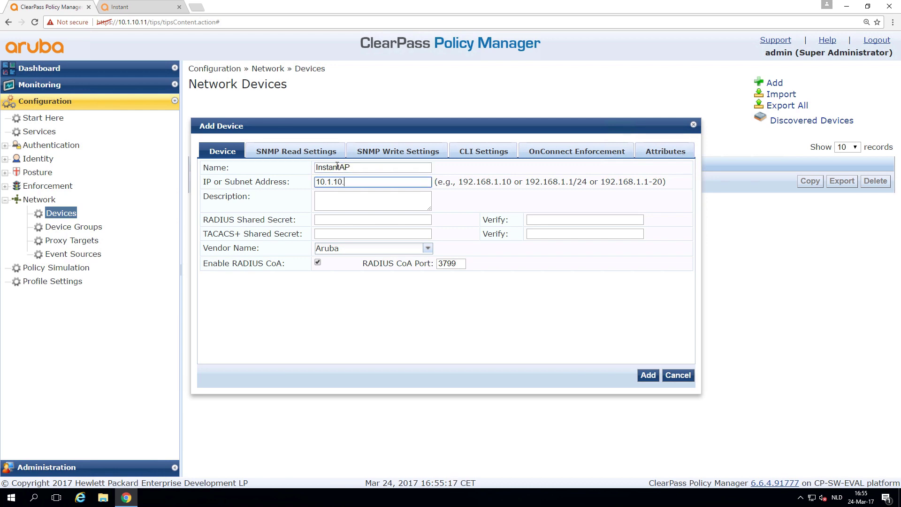
pyautogui.write('2')
pyautogui.press('Tab')
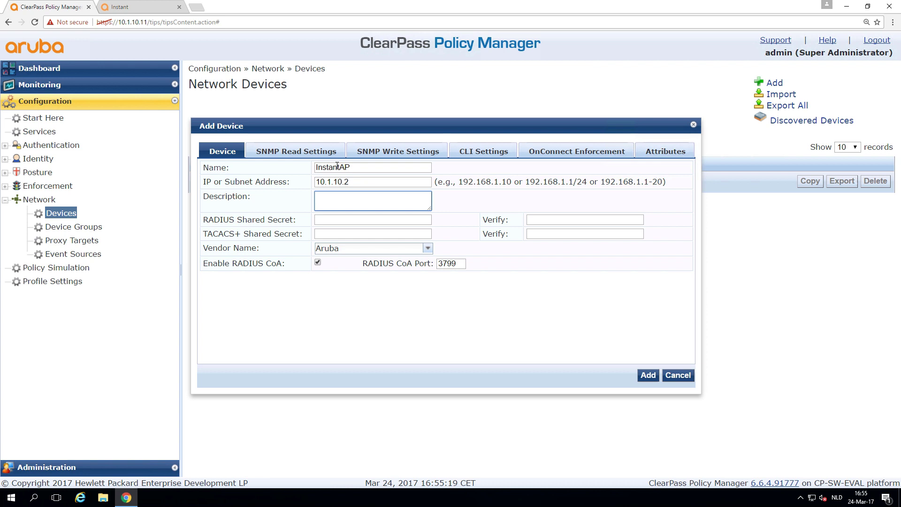
pyautogui.click(336, 220)
pyautogui.write('aruba123aruba1')
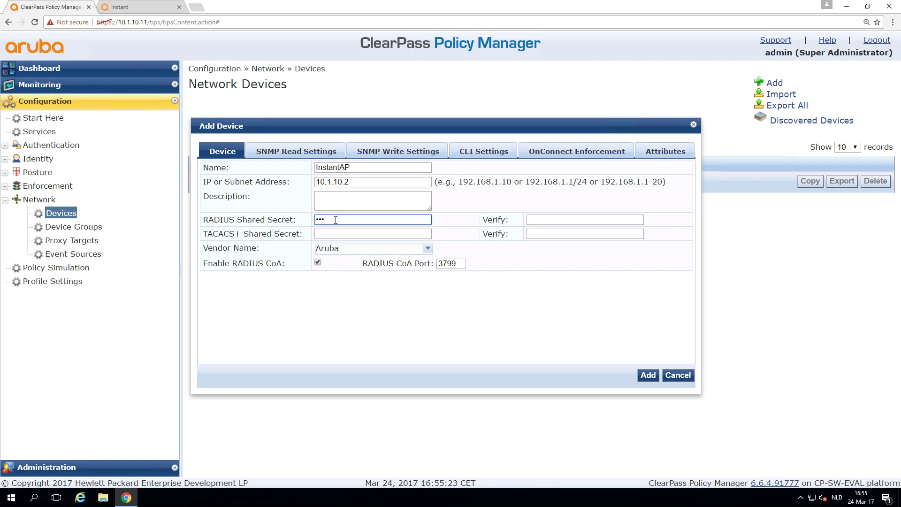
pyautogui.press('Tab')
pyautogui.write('aruba123a')
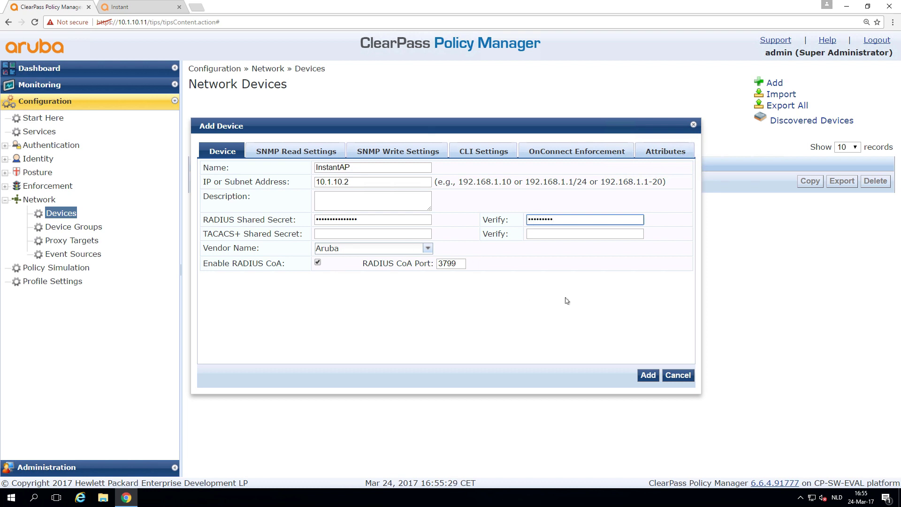
pyautogui.click(648, 375)
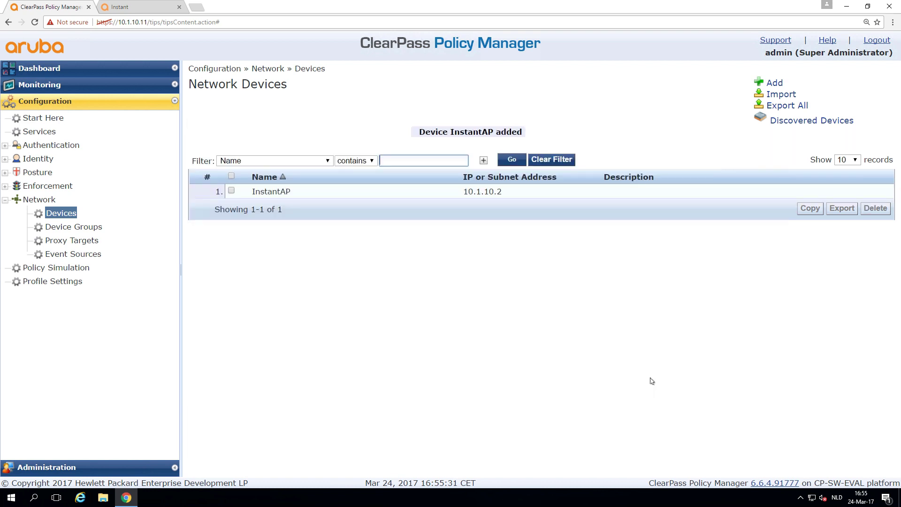
# Open the Monitoring Access Tracker request log, briefly checking Accounting.
pyautogui.click(38, 86)
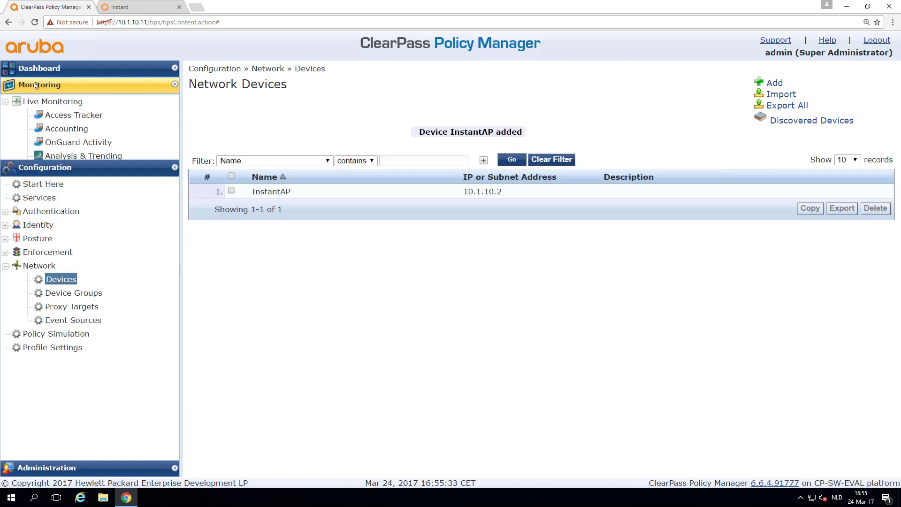
pyautogui.click(61, 116)
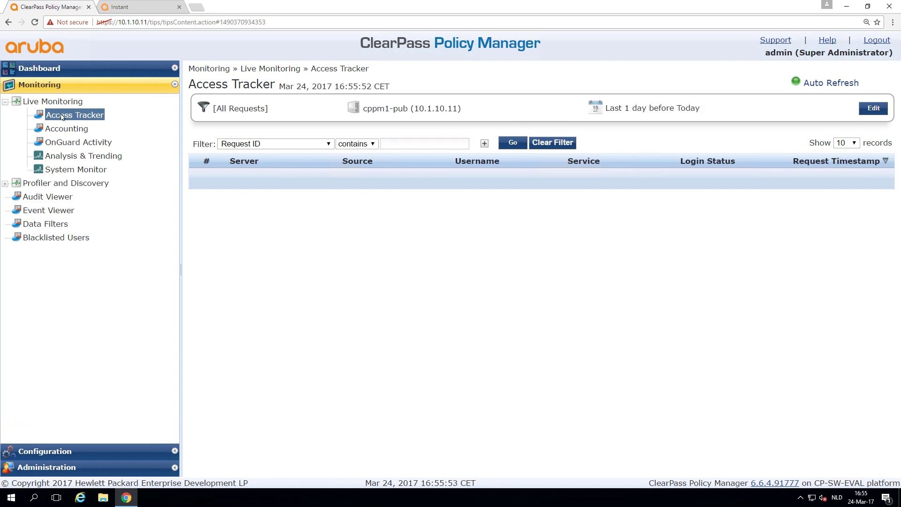
pyautogui.click(63, 130)
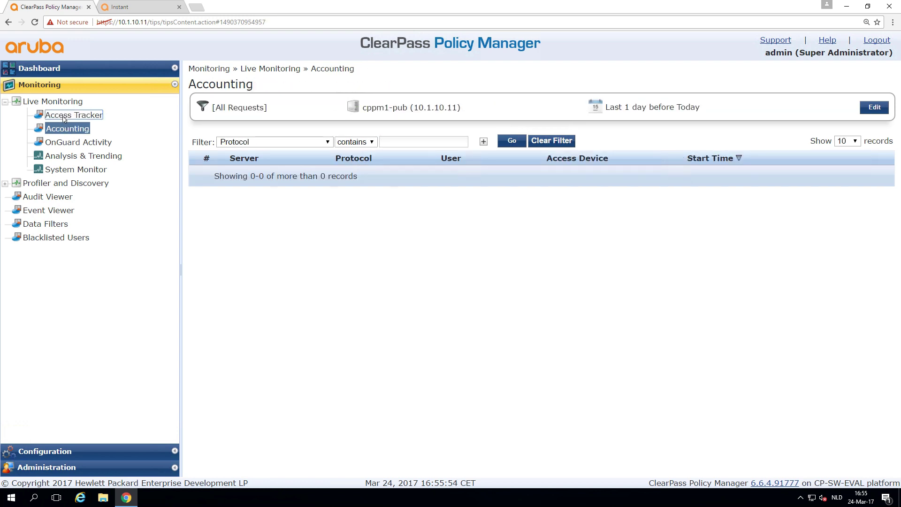
pyautogui.click(66, 116)
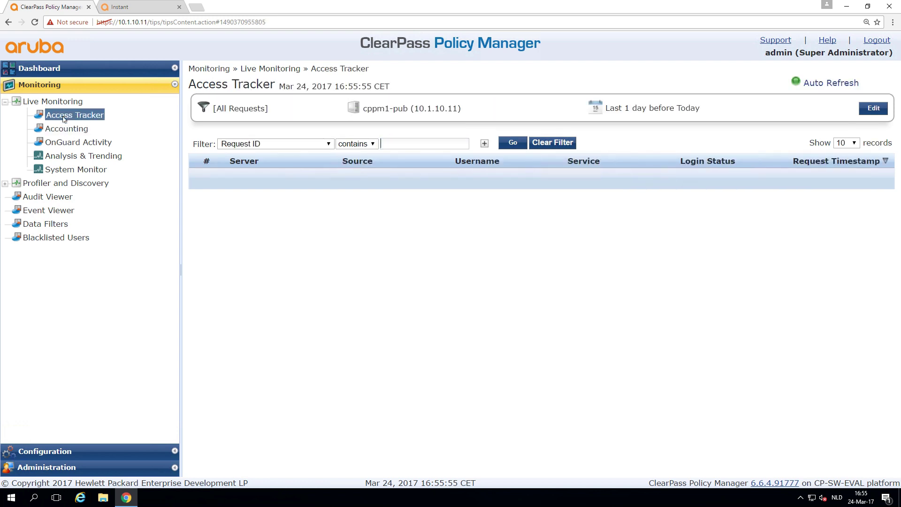
# Set the Access Tracker to all four servers and inspect the accepted request's username.
pyautogui.click(872, 109)
pyautogui.click(562, 108)
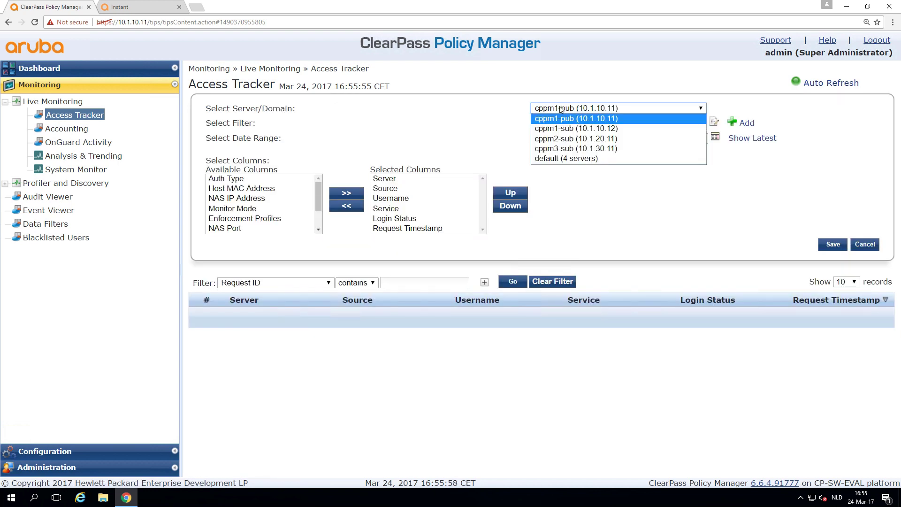
pyautogui.click(544, 158)
pyautogui.click(830, 245)
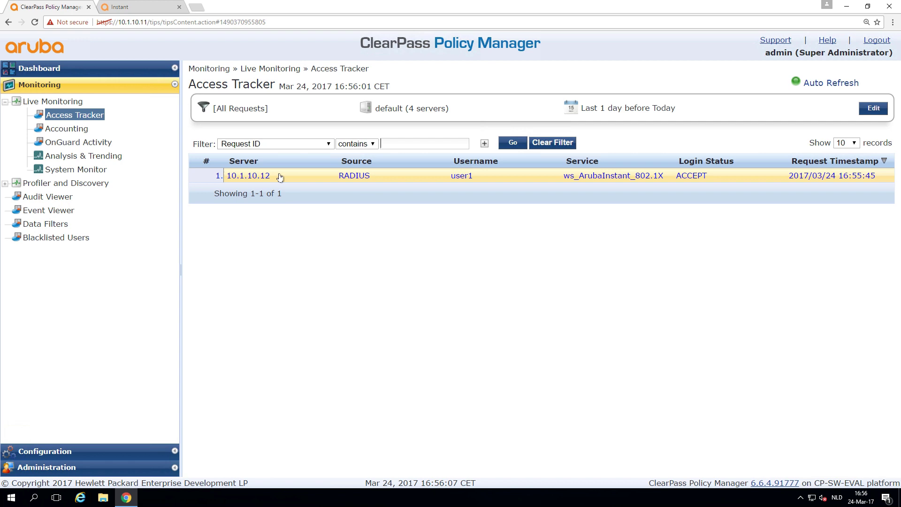
pyautogui.click(281, 176)
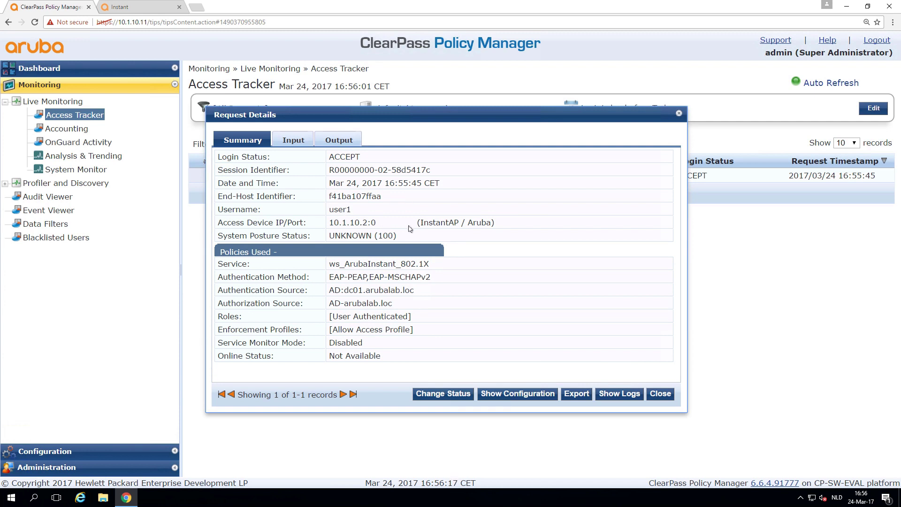
pyautogui.doubleClick(333, 209)
# Close the request details and connect the Windows 10 VM to the corp-1 Wi-Fi network.
pyautogui.click(667, 396)
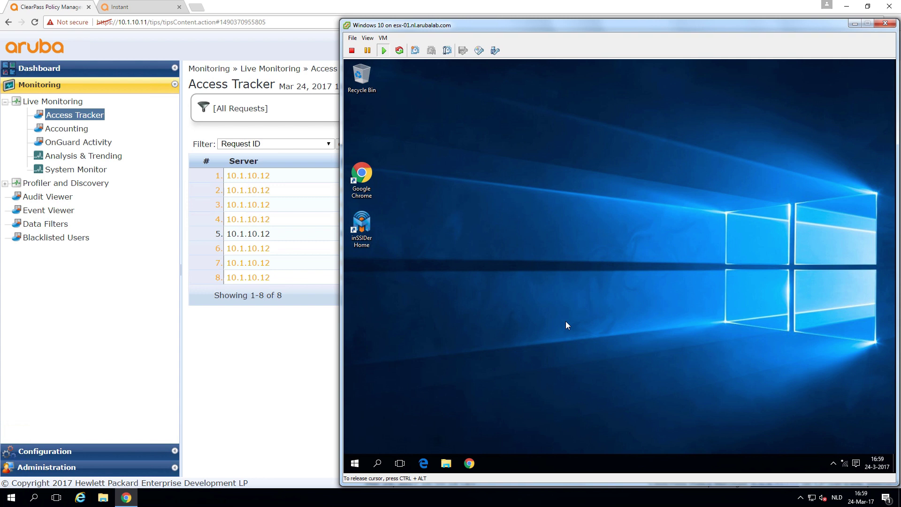
pyautogui.click(845, 462)
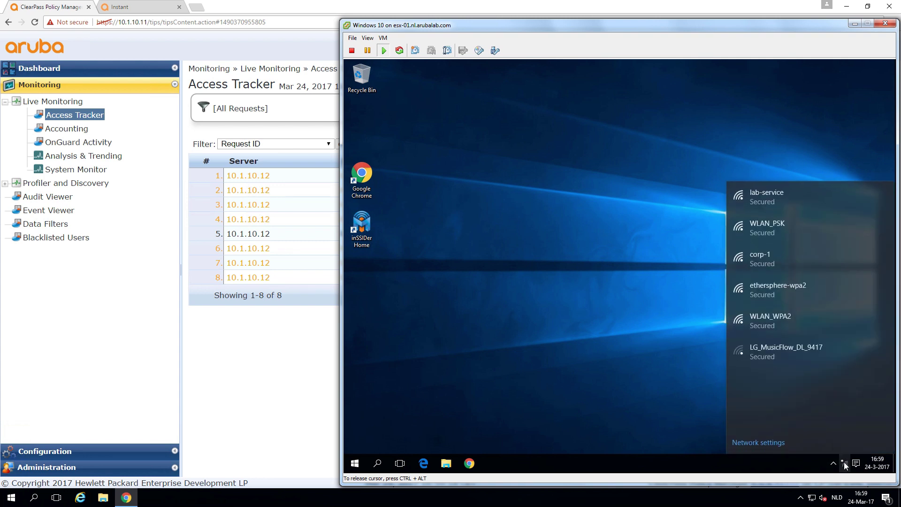
pyautogui.click(778, 263)
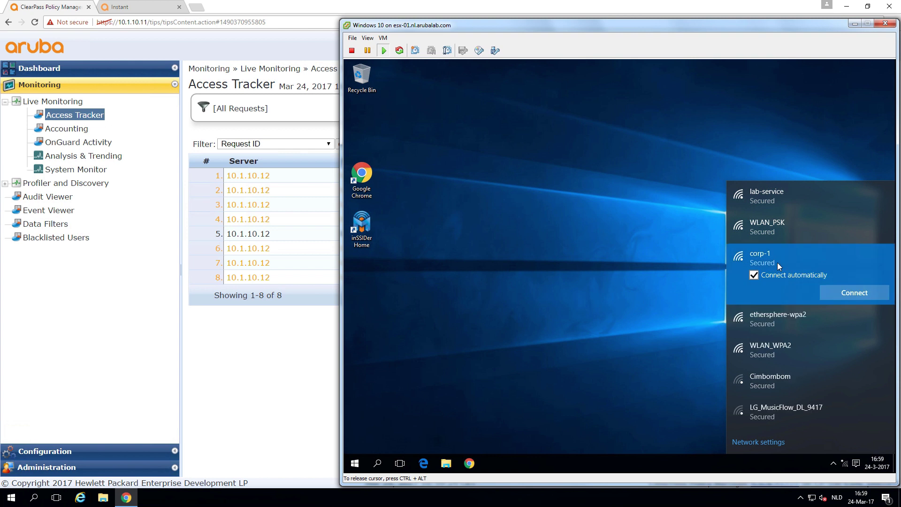
pyautogui.click(843, 295)
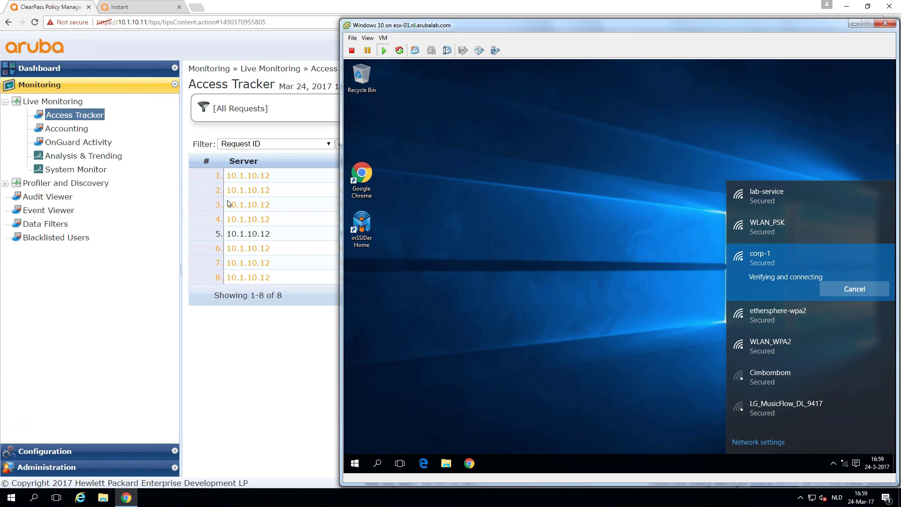
# Open the latest REJECT request's Alerts in Access Tracker, revealing the TLS unknown_ca error.
pyautogui.click(67, 116)
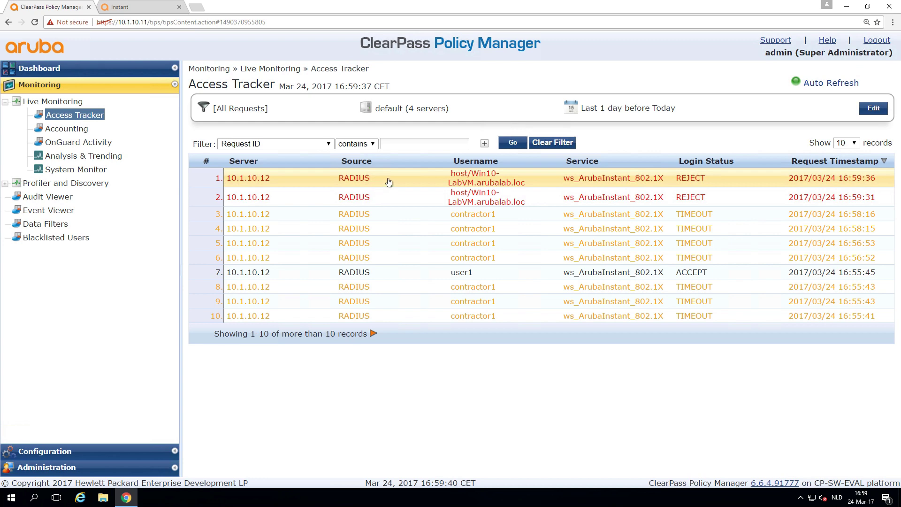
pyautogui.click(490, 180)
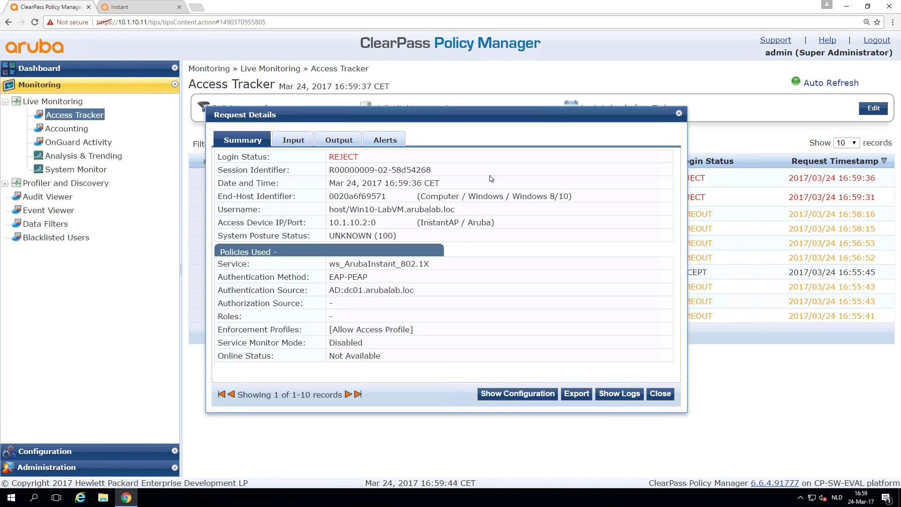
pyautogui.click(383, 141)
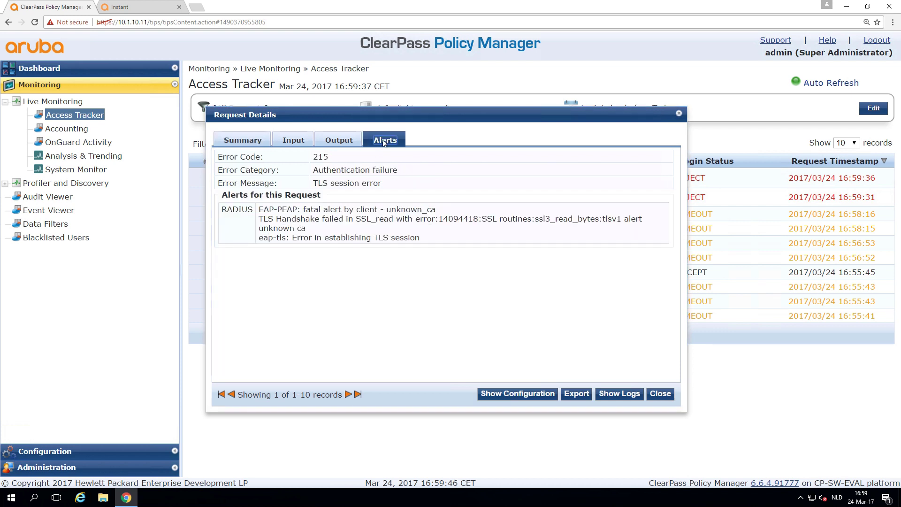